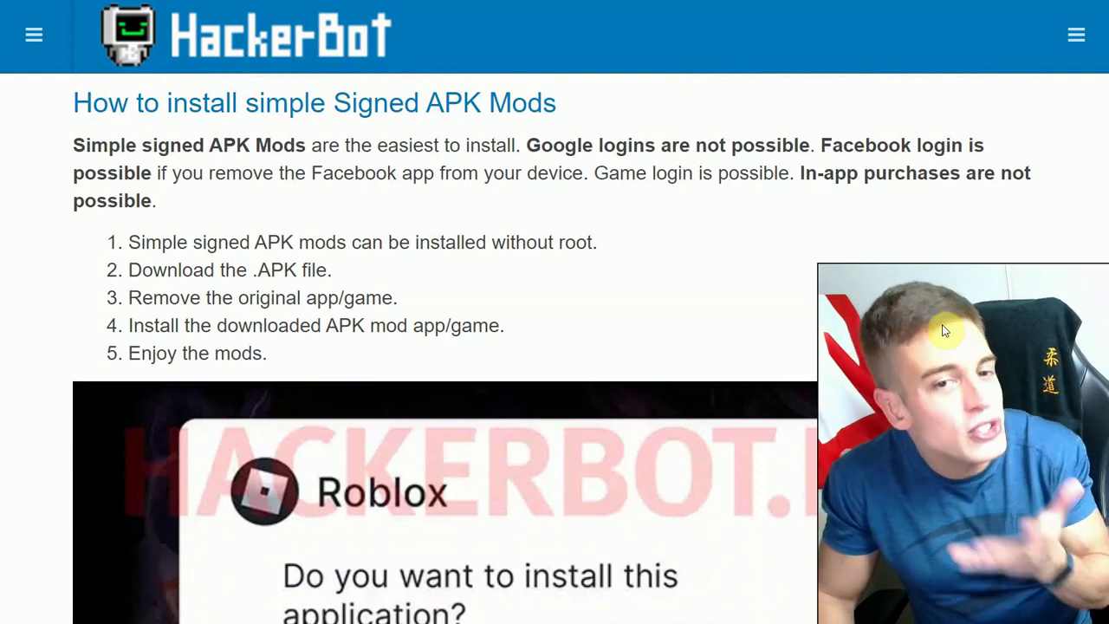
Read the HackerBot page's Signed, Unsigned and OBB install guides, then scroll back up
scroll(944, 330, down, 3)
scroll(944, 330, down, 1)
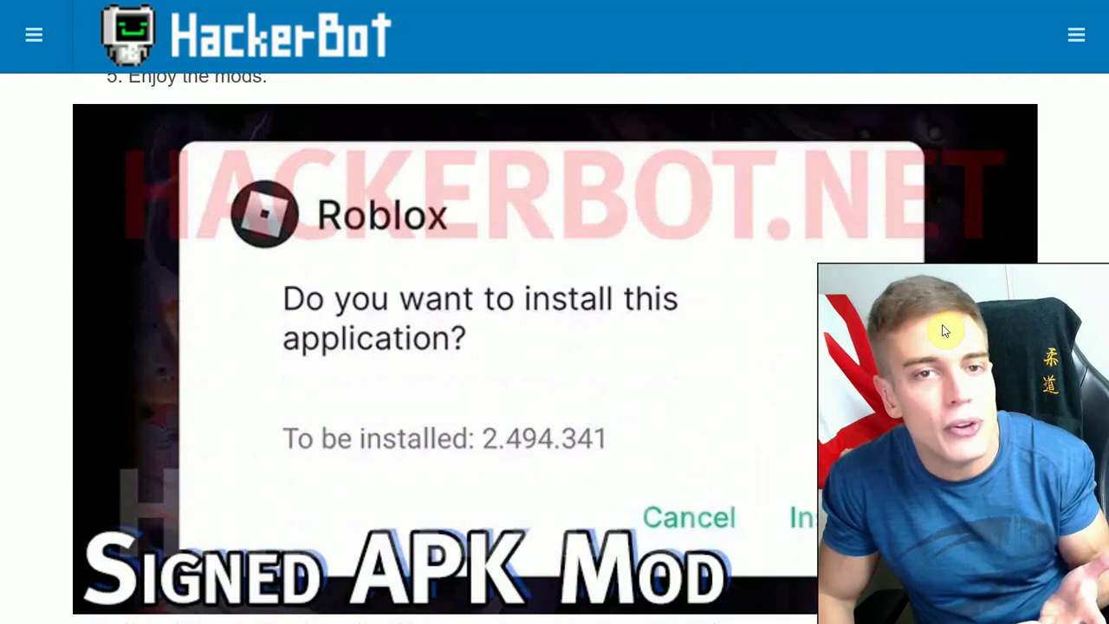
scroll(945, 330, down, 8)
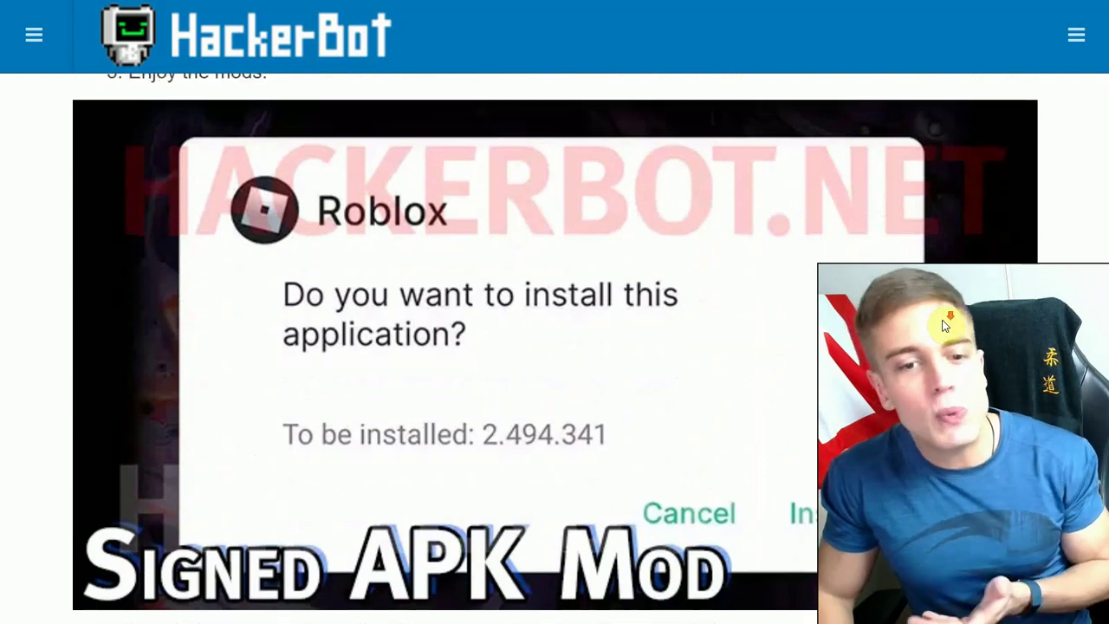
scroll(946, 325, down, 2)
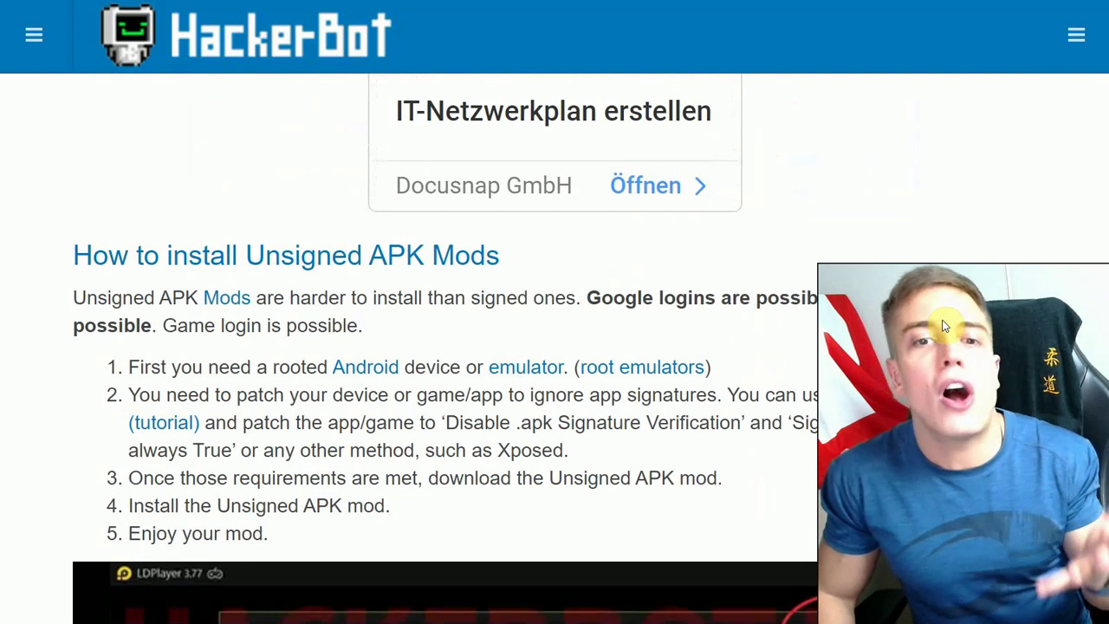
scroll(944, 329, down, 1)
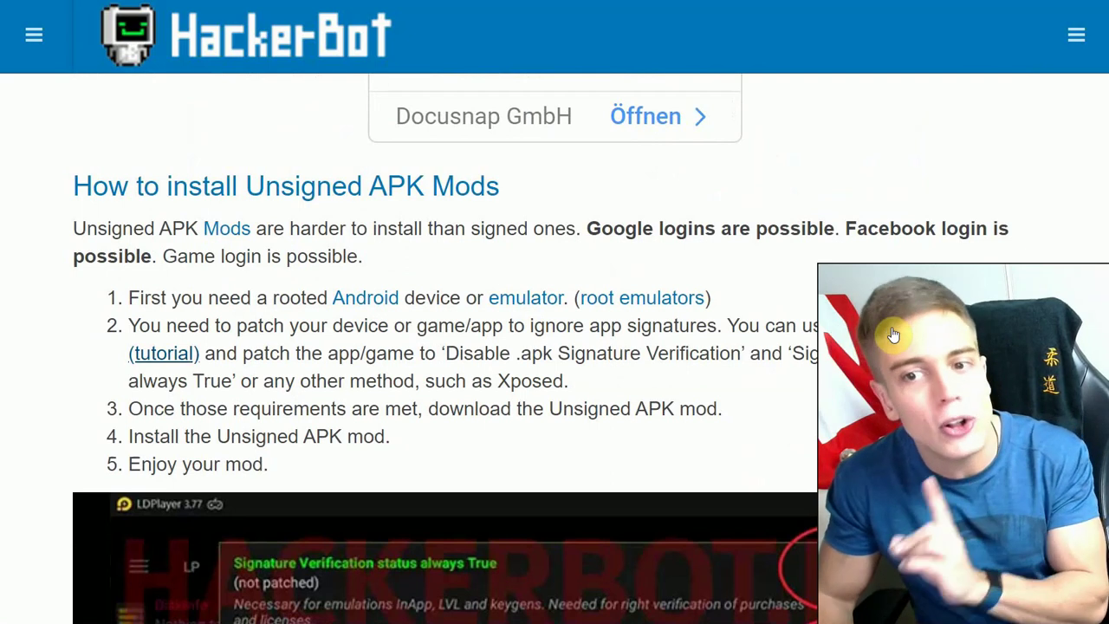
scroll(893, 334, down, 8)
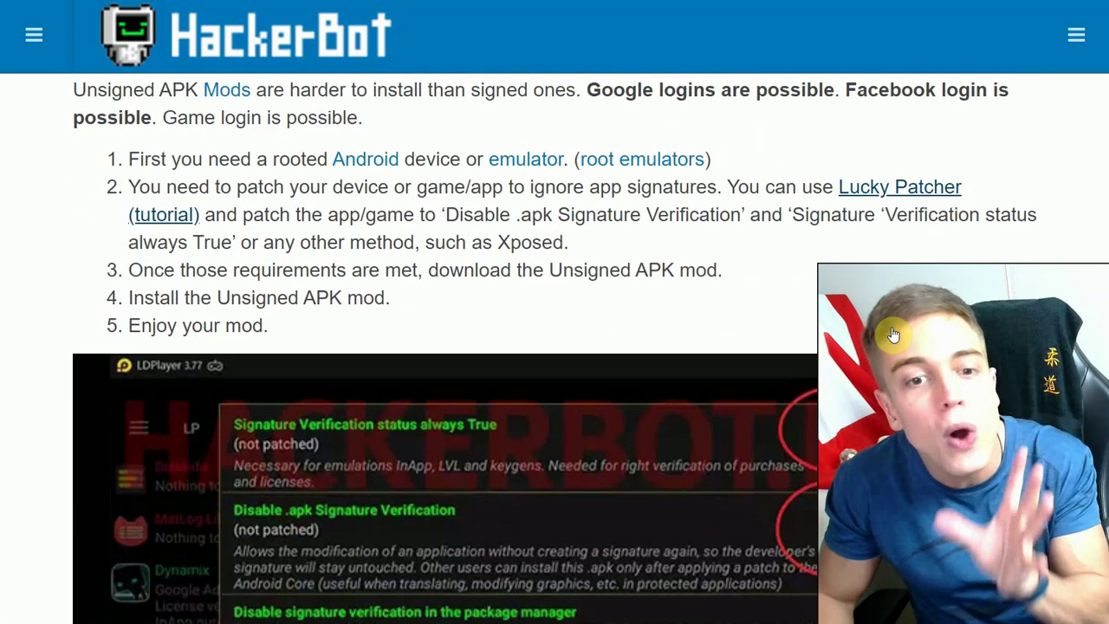
scroll(893, 334, down, 3)
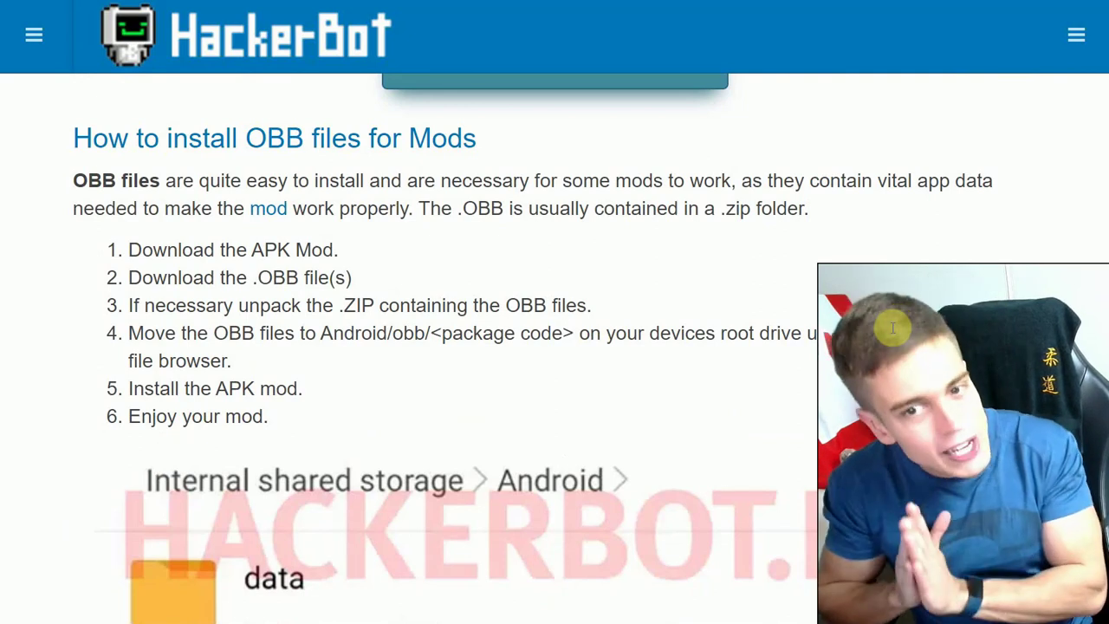
scroll(894, 329, up, 12)
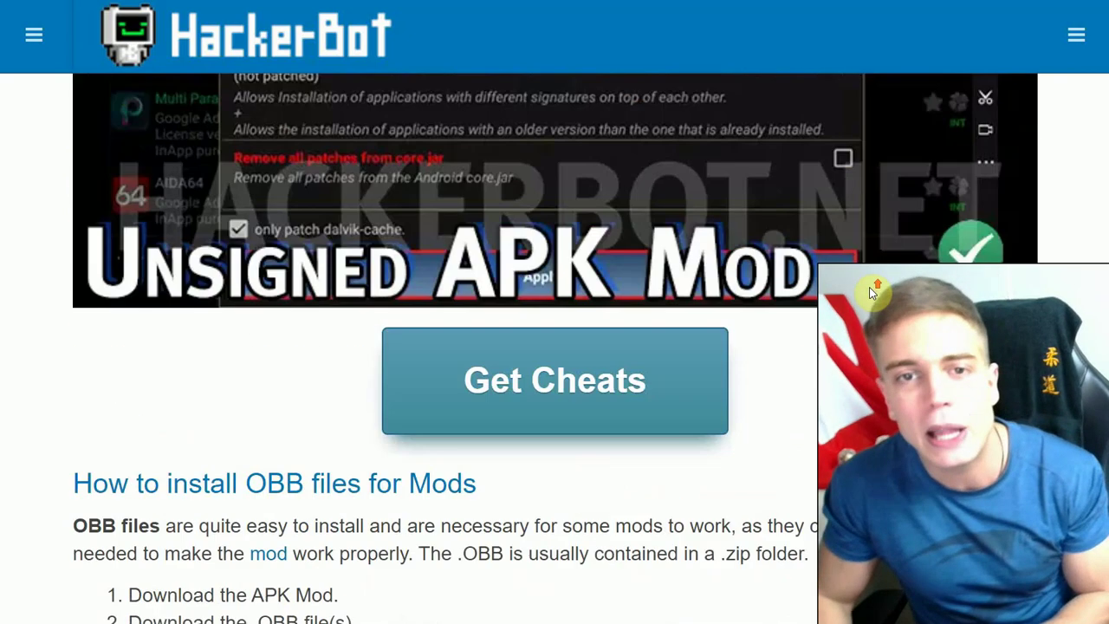
scroll(871, 290, up, 10)
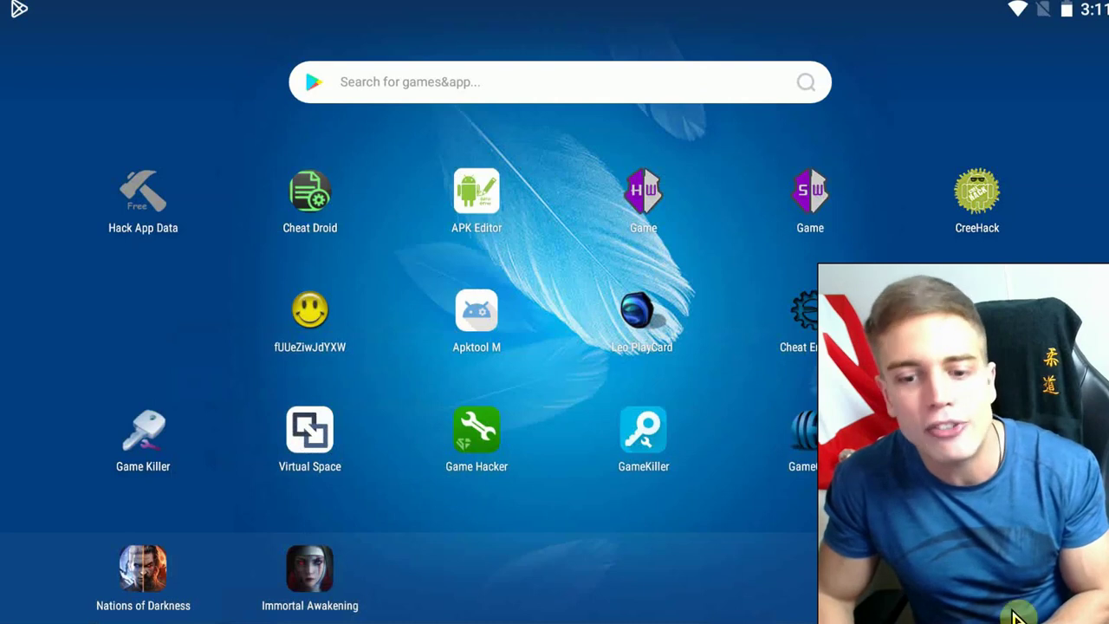
Install hackerbot_1_8_0.apk from Amaze's Download folder and dismiss the App installed confirmation
key(alt+Tab)
click(477, 294)
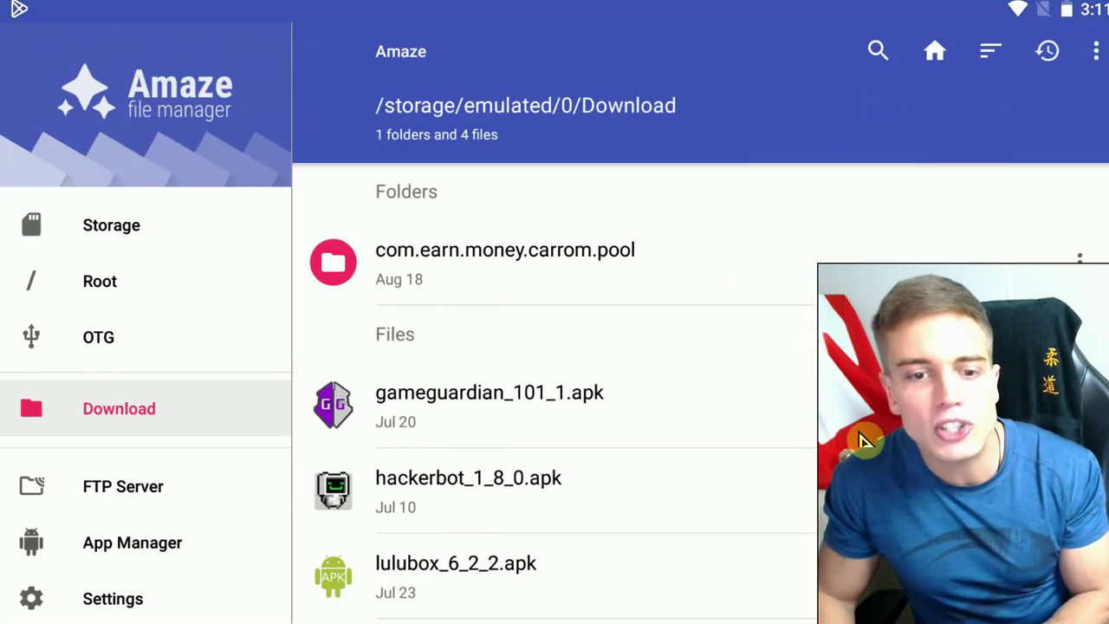
click(491, 509)
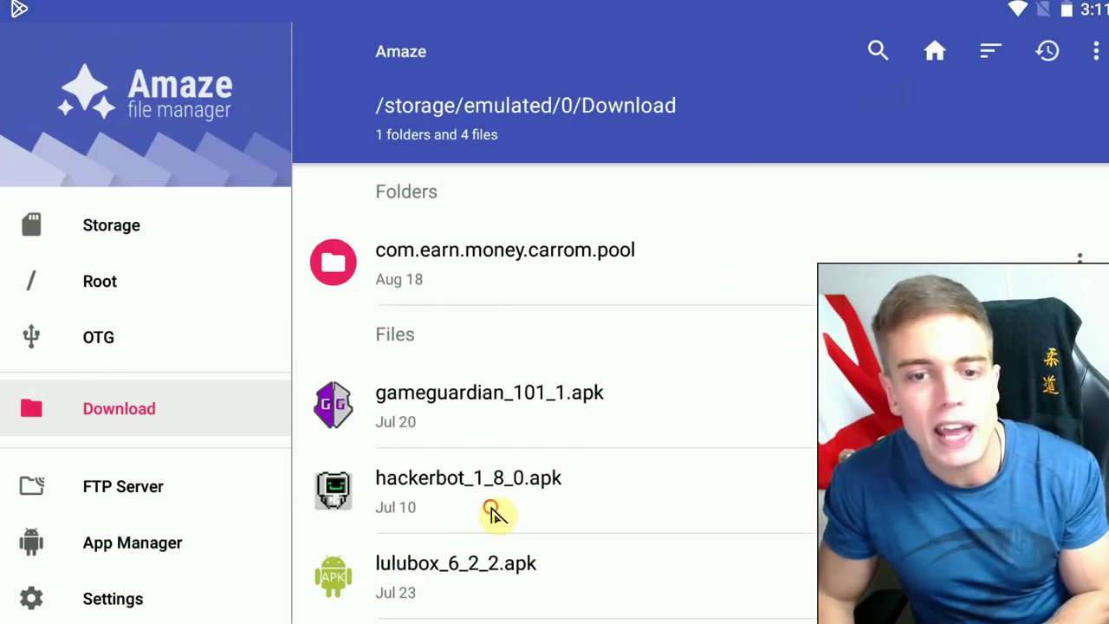
click(728, 403)
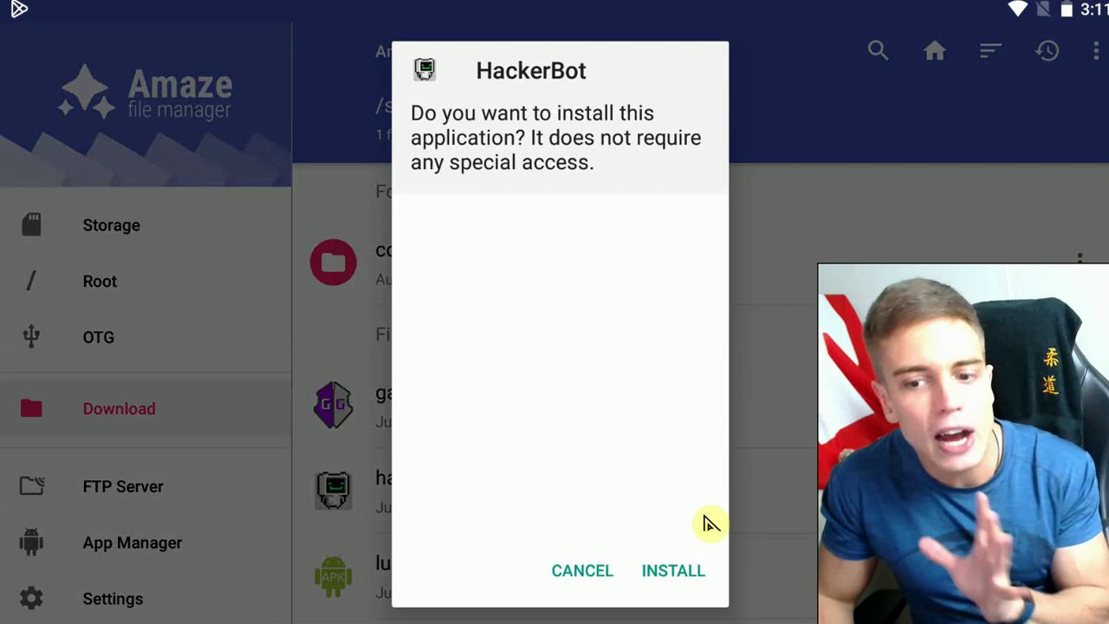
click(691, 572)
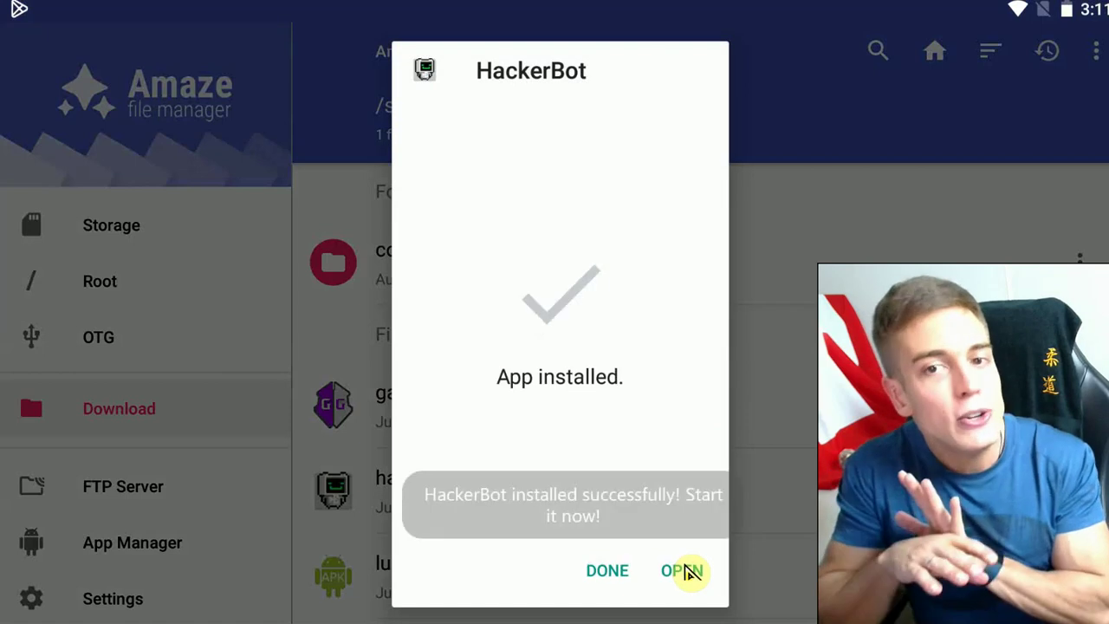
click(610, 574)
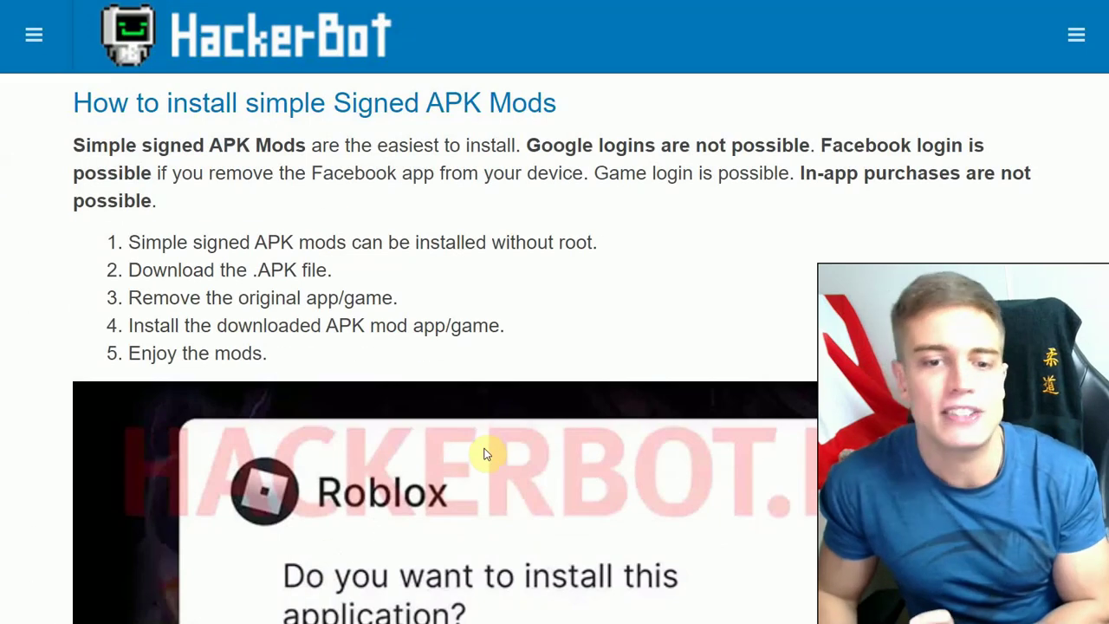
Scroll the HackerBot page down to the 'How to install Unsigned APK Mods' requirements
scroll(485, 454, down, 10)
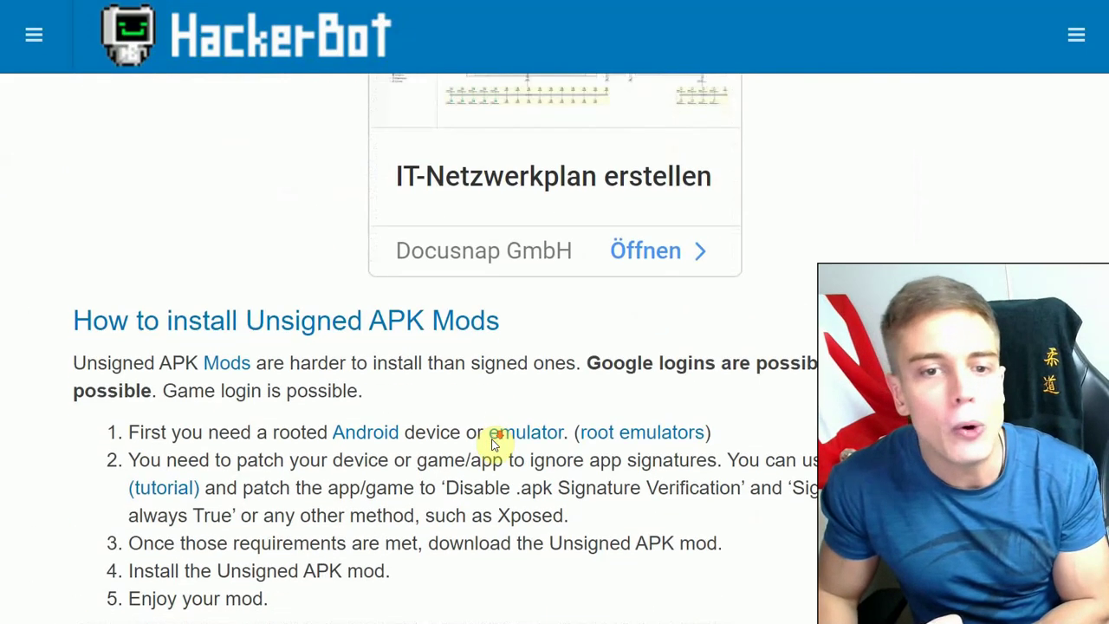
scroll(494, 442, down, 3)
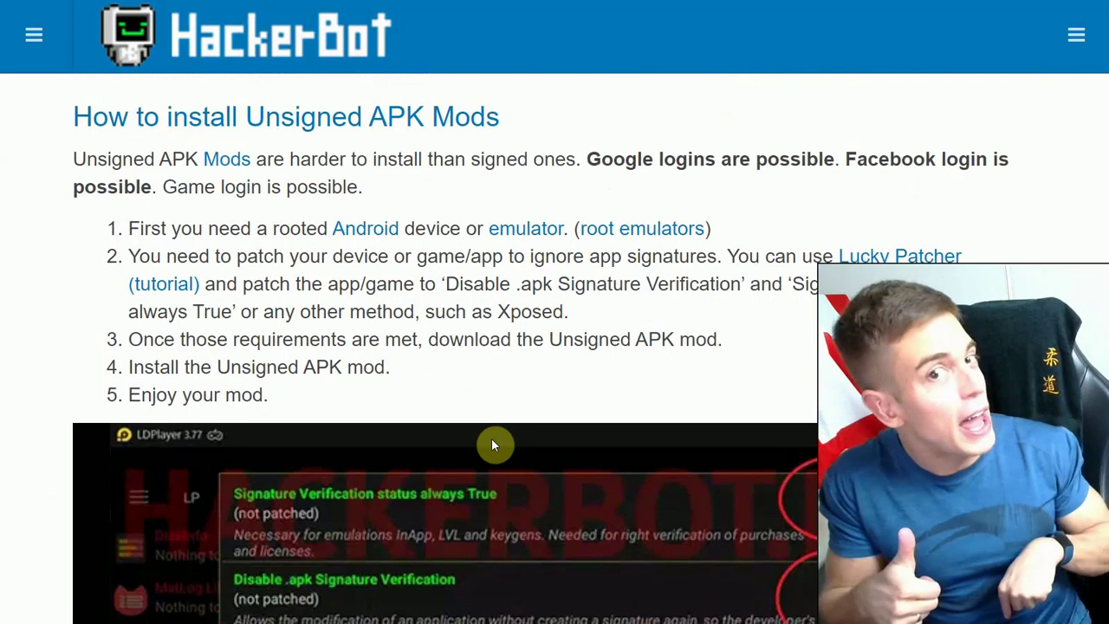
scroll(491, 444, down, 3)
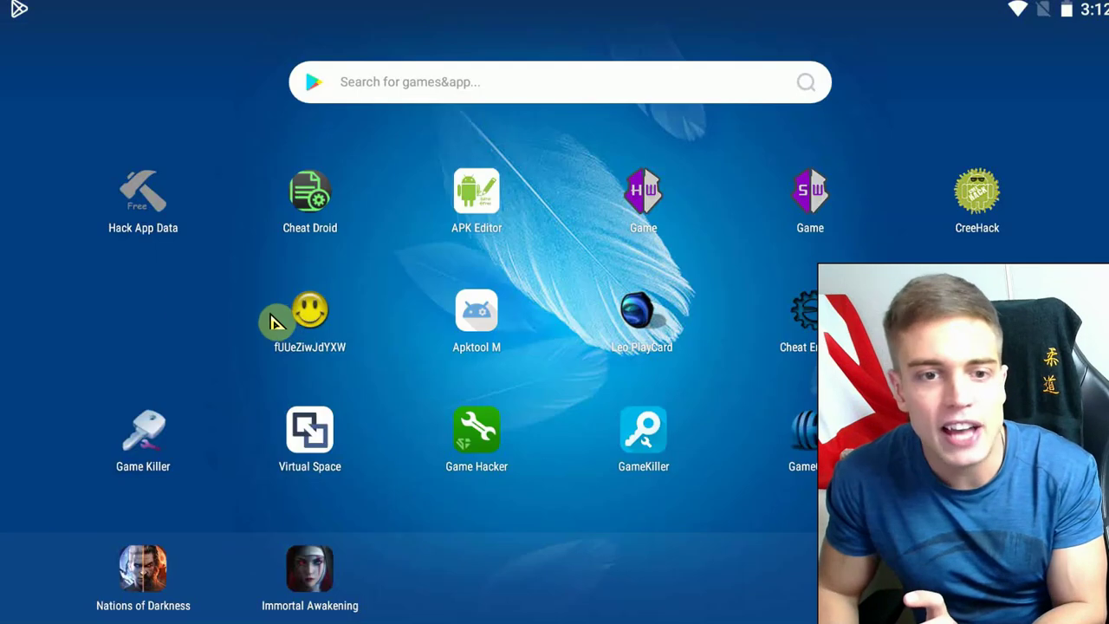
Launch Lucky Patcher and start Patch to Android from its Toolbox tab
click(279, 319)
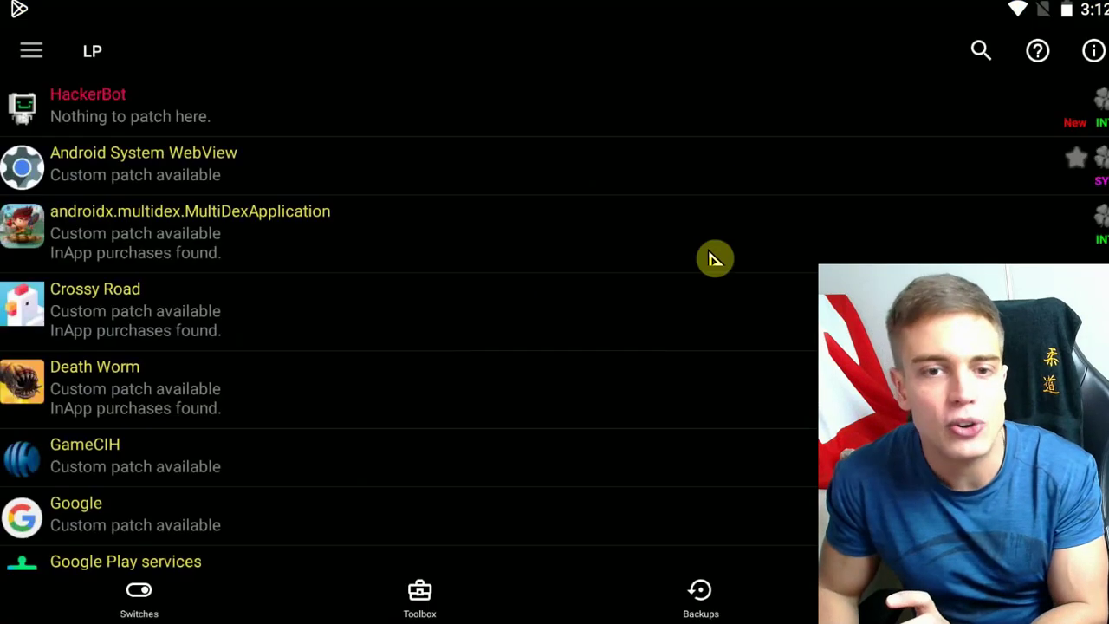
click(309, 379)
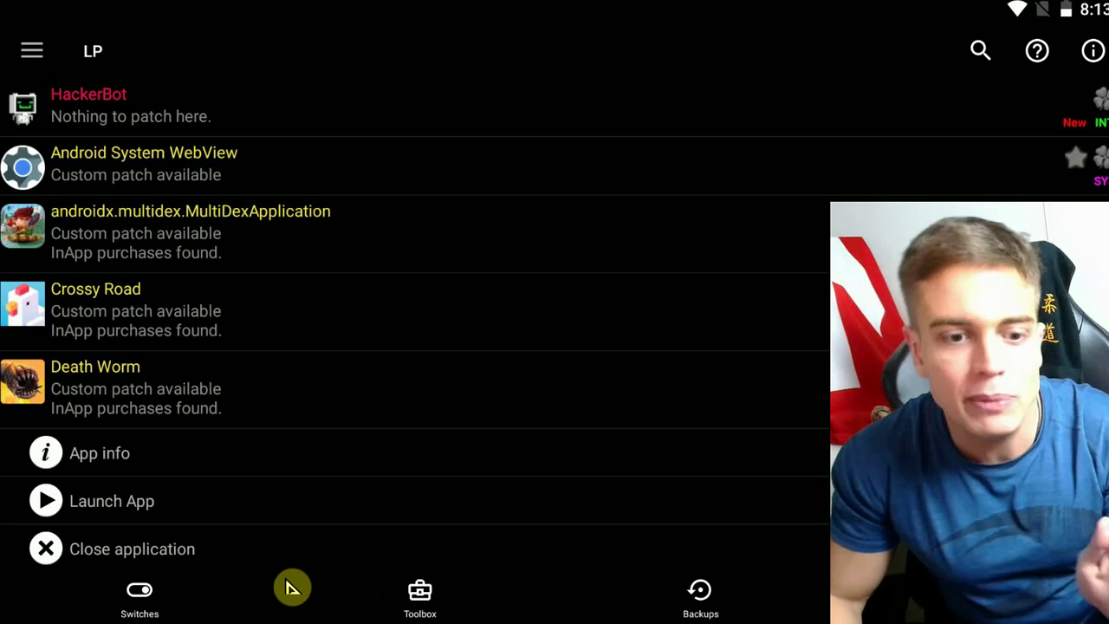
click(422, 592)
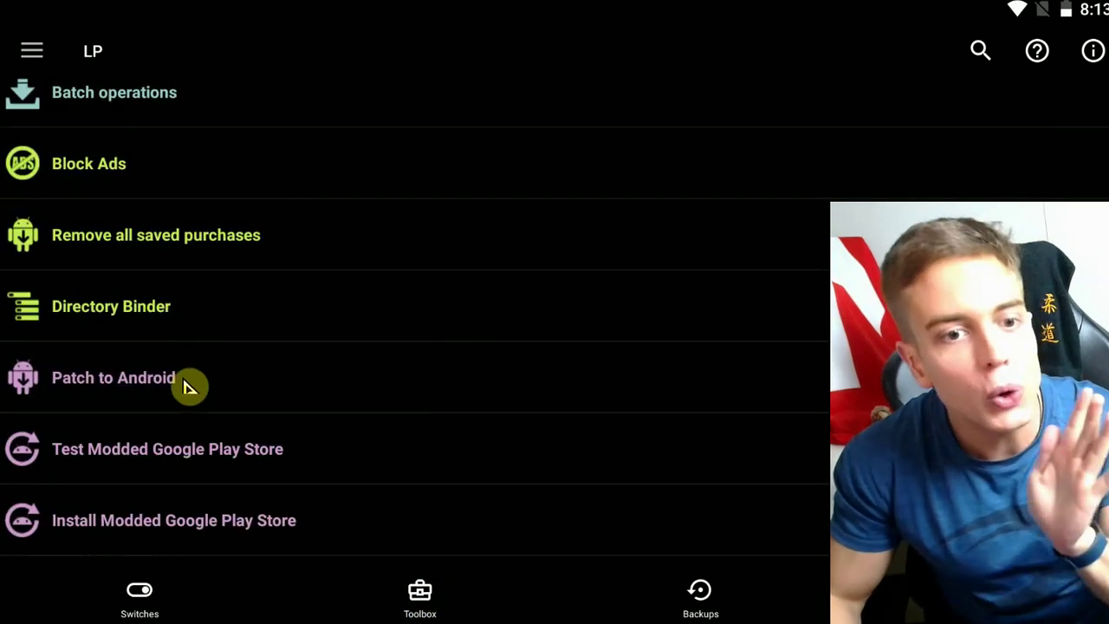
click(159, 386)
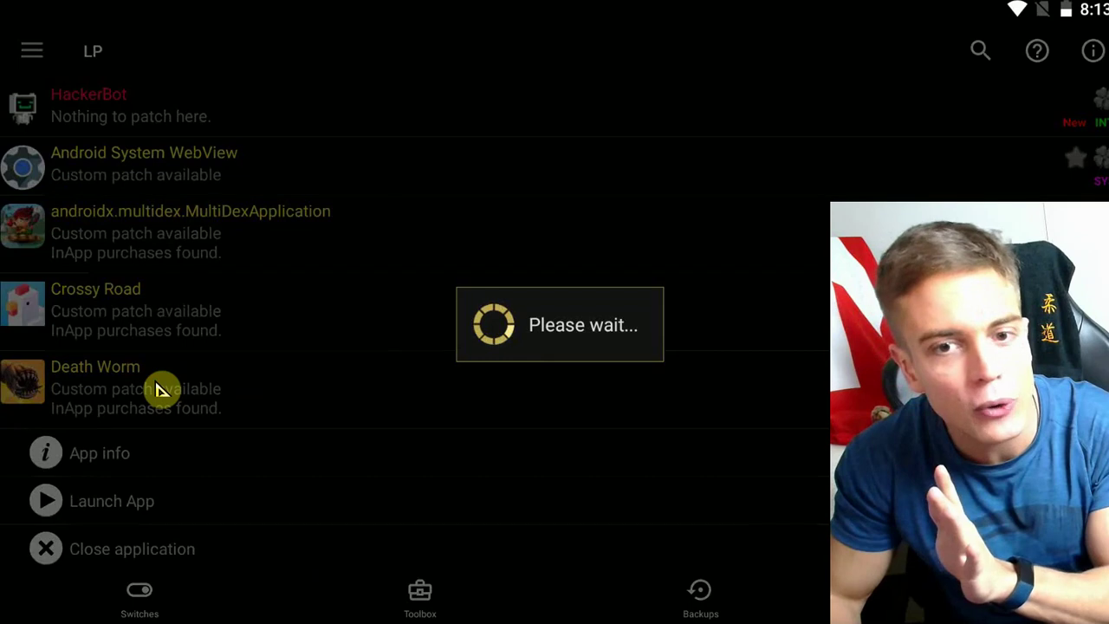
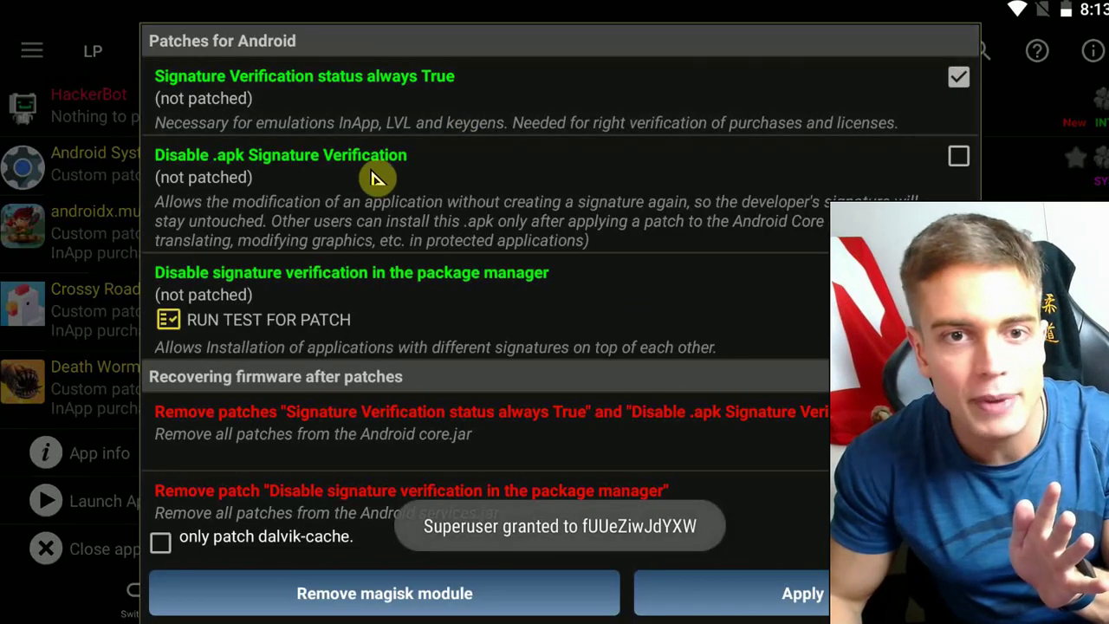
Enable Lucky Patcher's 'Disable .apk Signature Verification' patch and show the recent-apps switcher
click(958, 157)
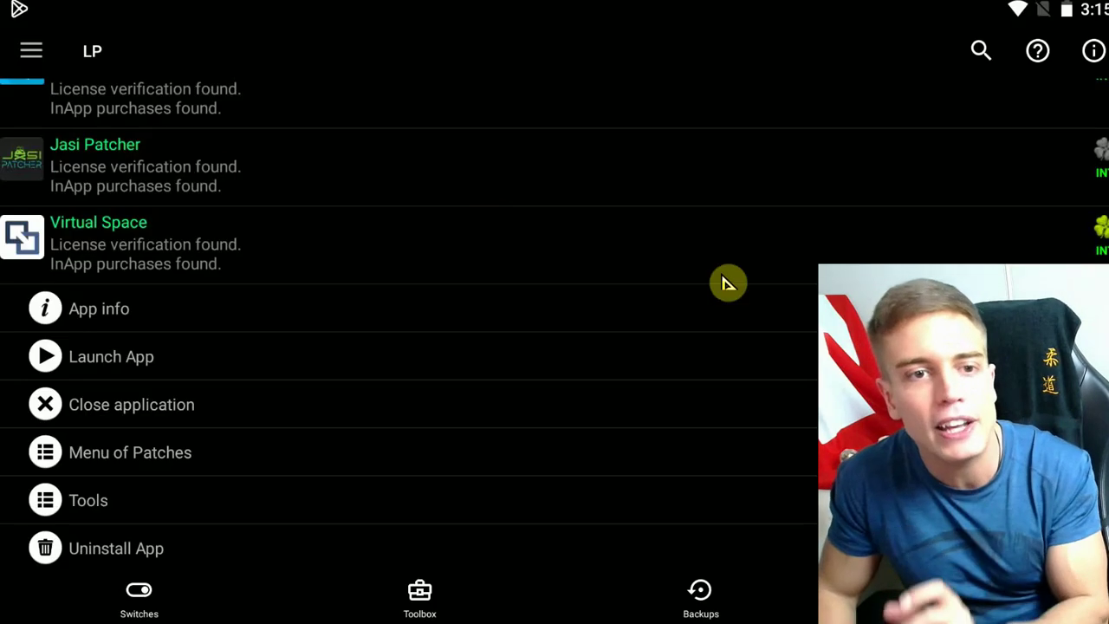
key(alt+Tab)
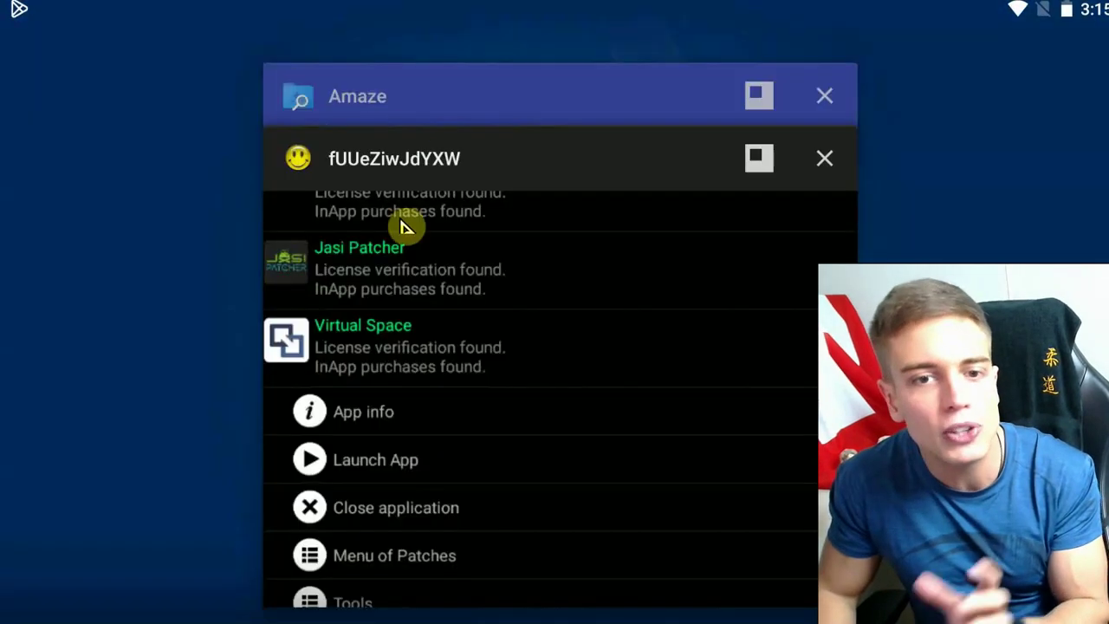
In Amaze, copy com.earn.money.carrom.pool from Download and paste it into Storage > Android > obb
click(438, 110)
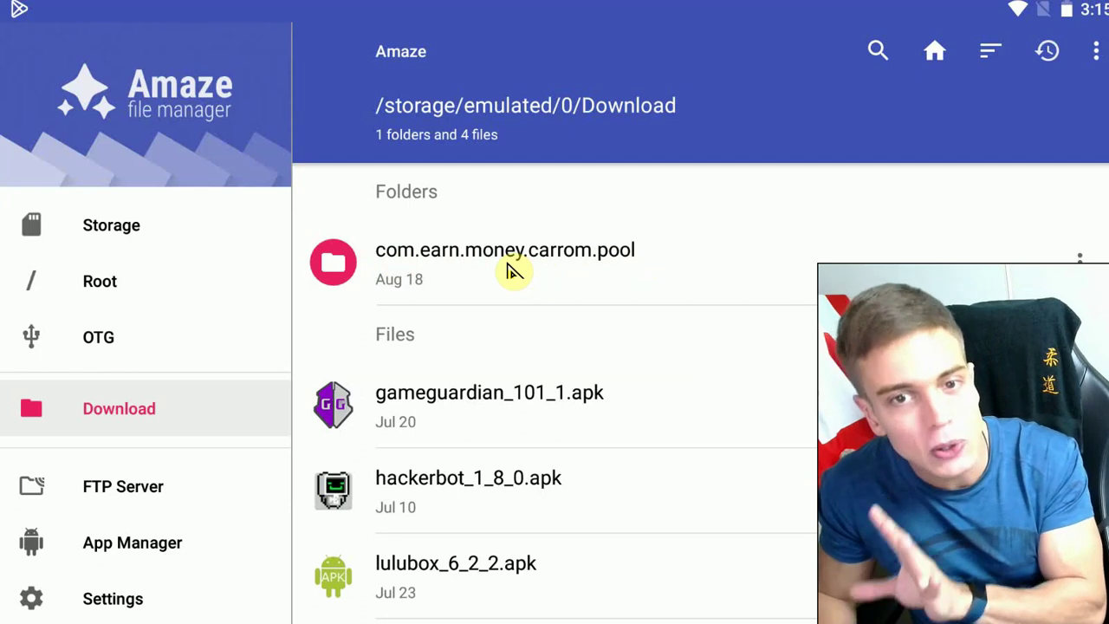
click(513, 270)
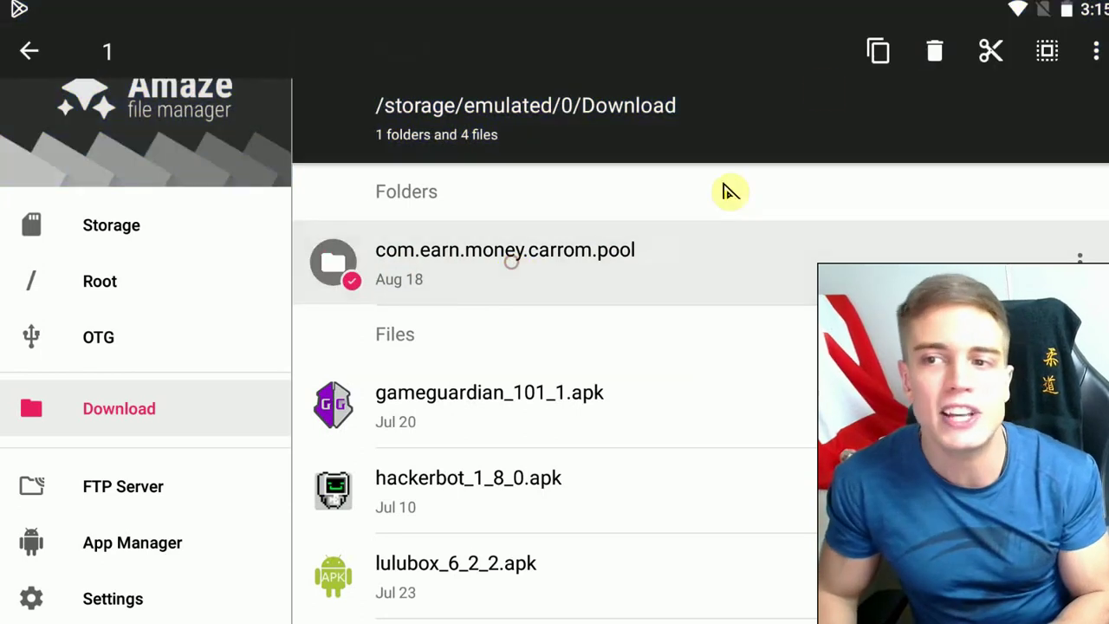
click(876, 53)
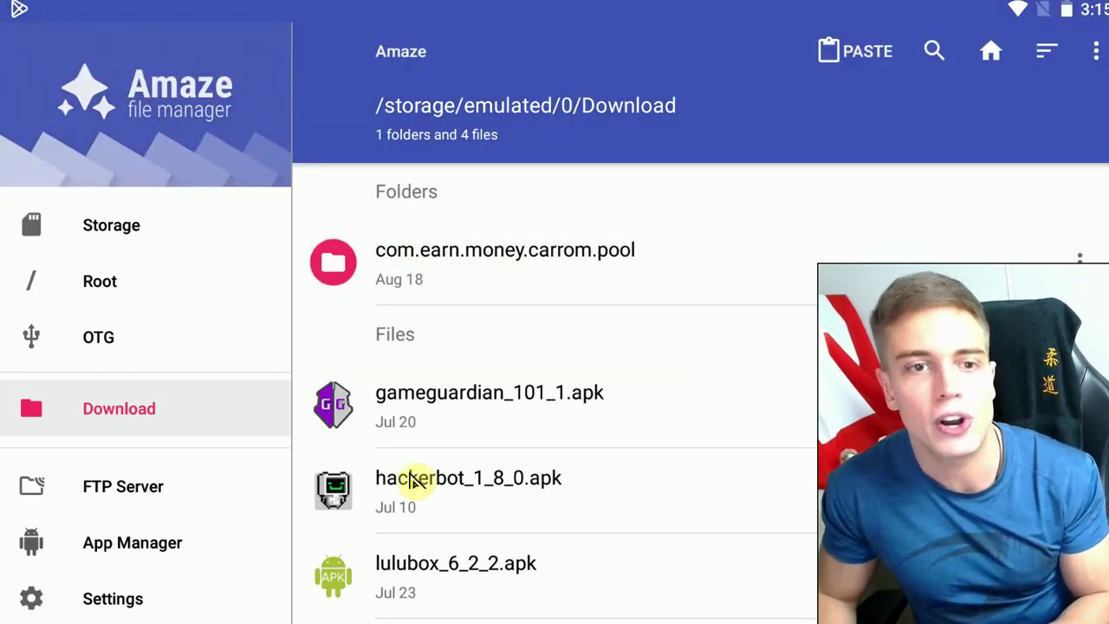
click(178, 238)
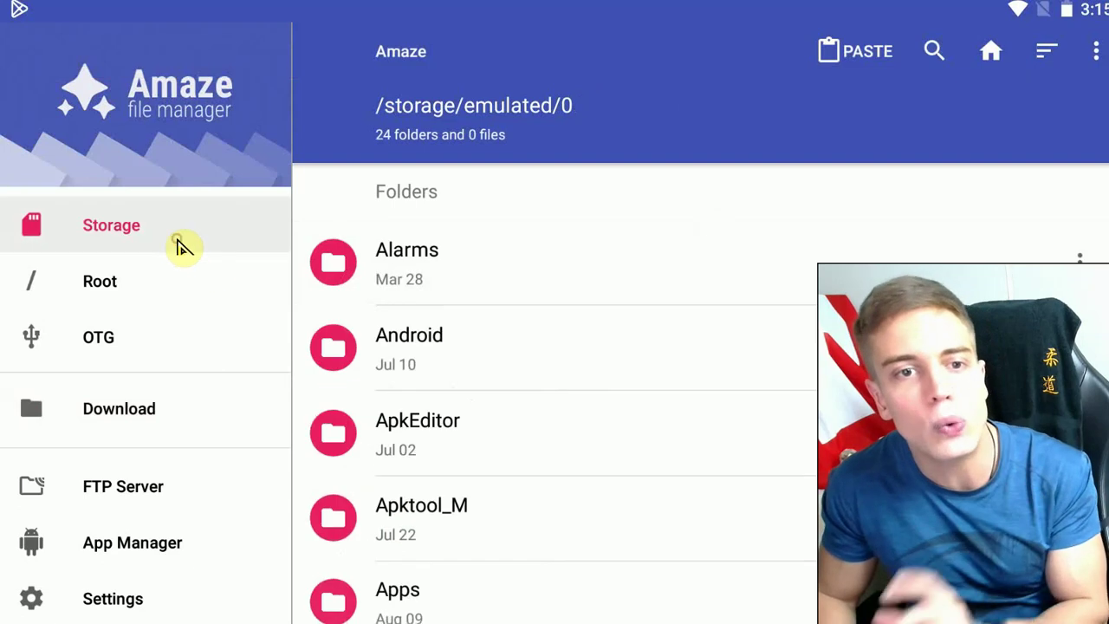
click(466, 354)
scroll(427, 432, down, 2)
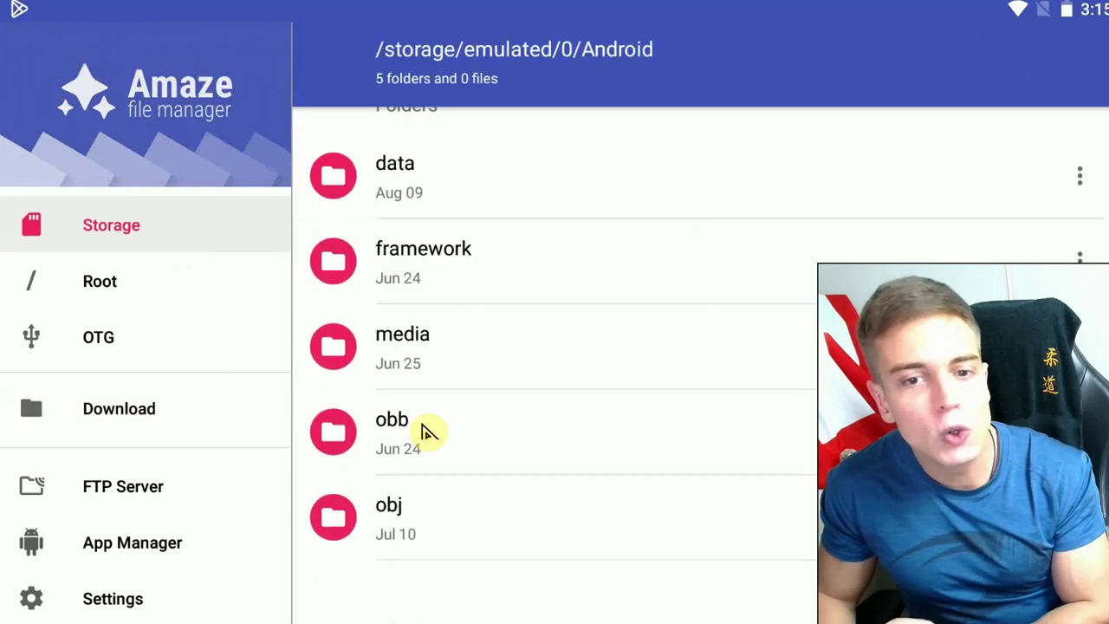
click(424, 432)
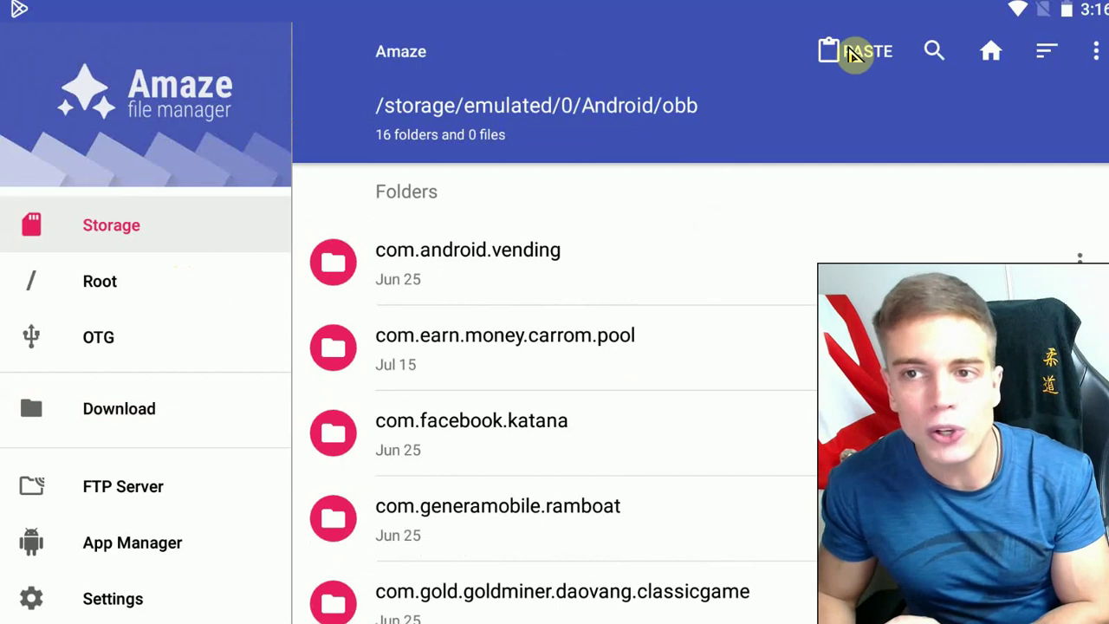
click(857, 52)
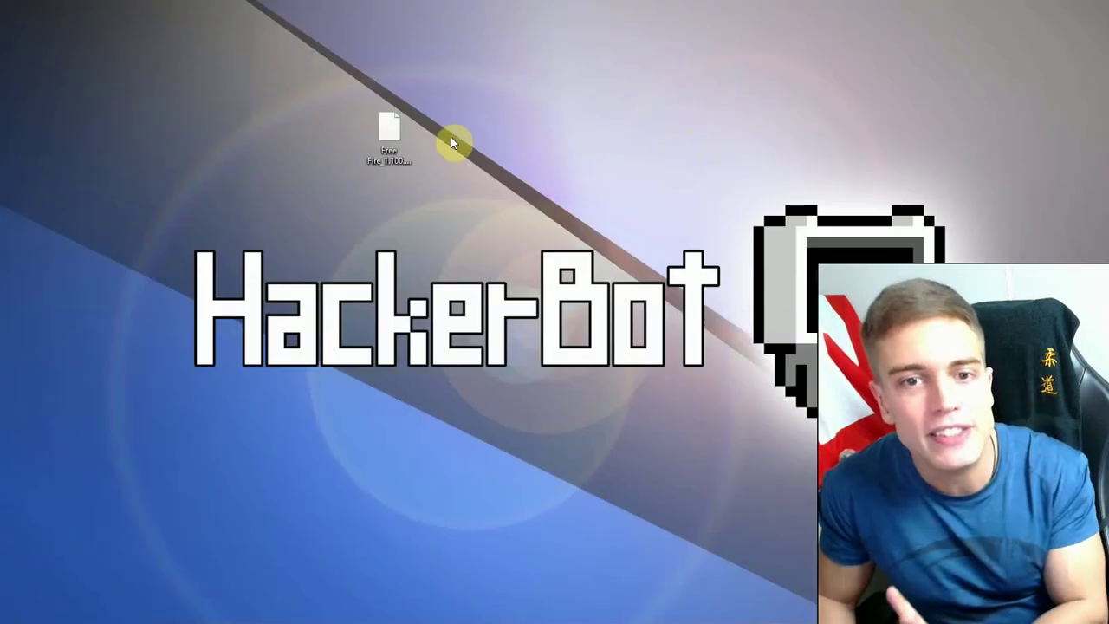
Select the desktop Free Fire XAPK and scroll HackerBot to the XAPK = APK + OBB diagram
click(408, 142)
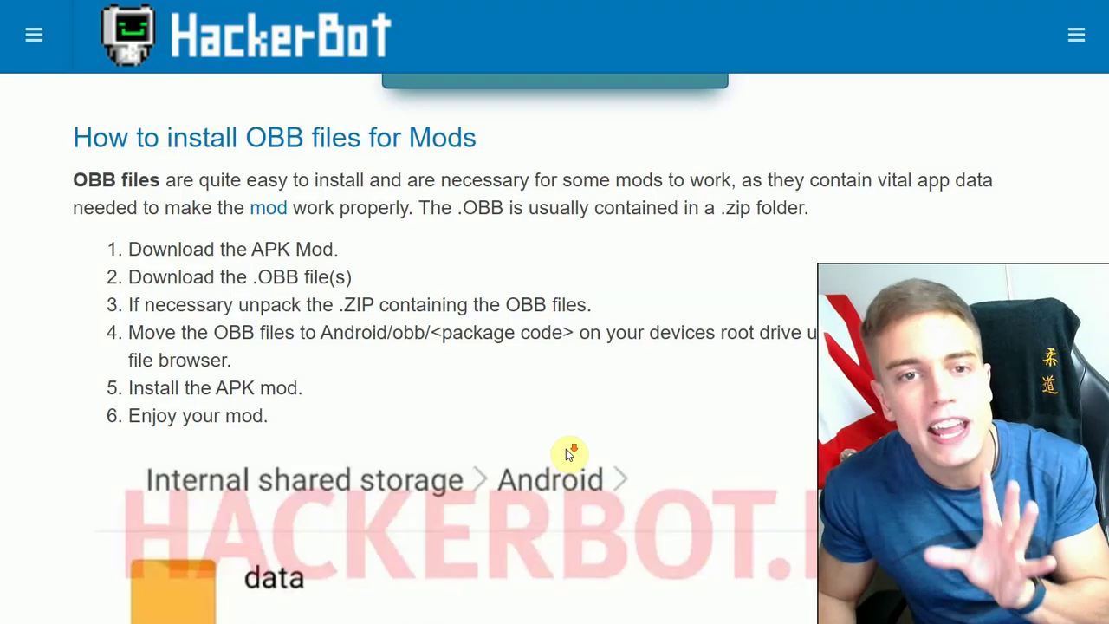
scroll(566, 450, down, 10)
scroll(568, 454, down, 4)
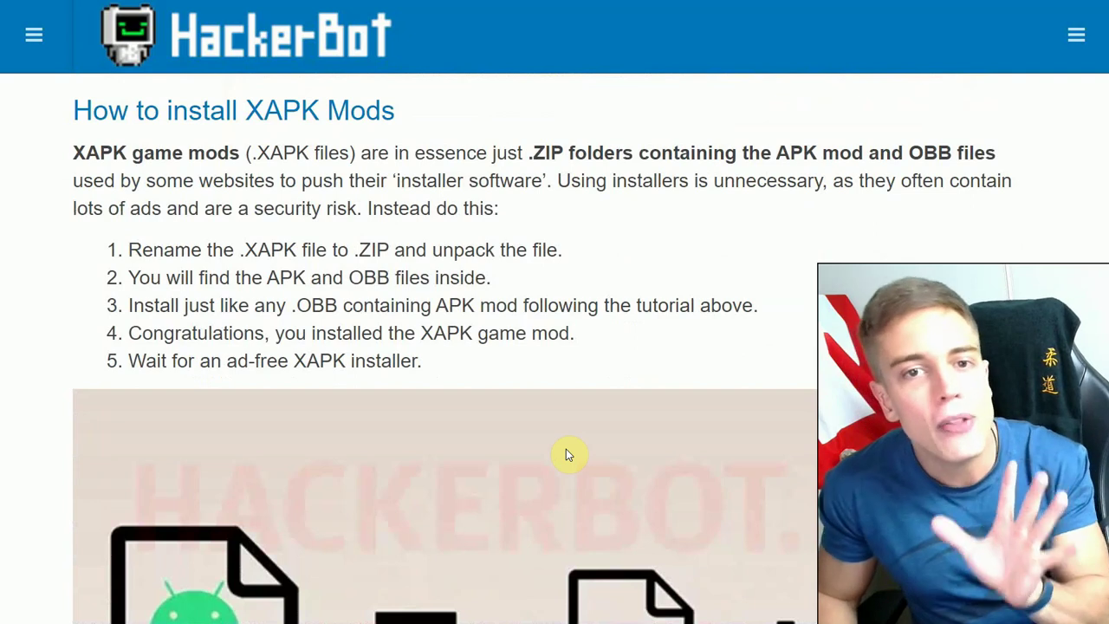
scroll(531, 408, down, 3)
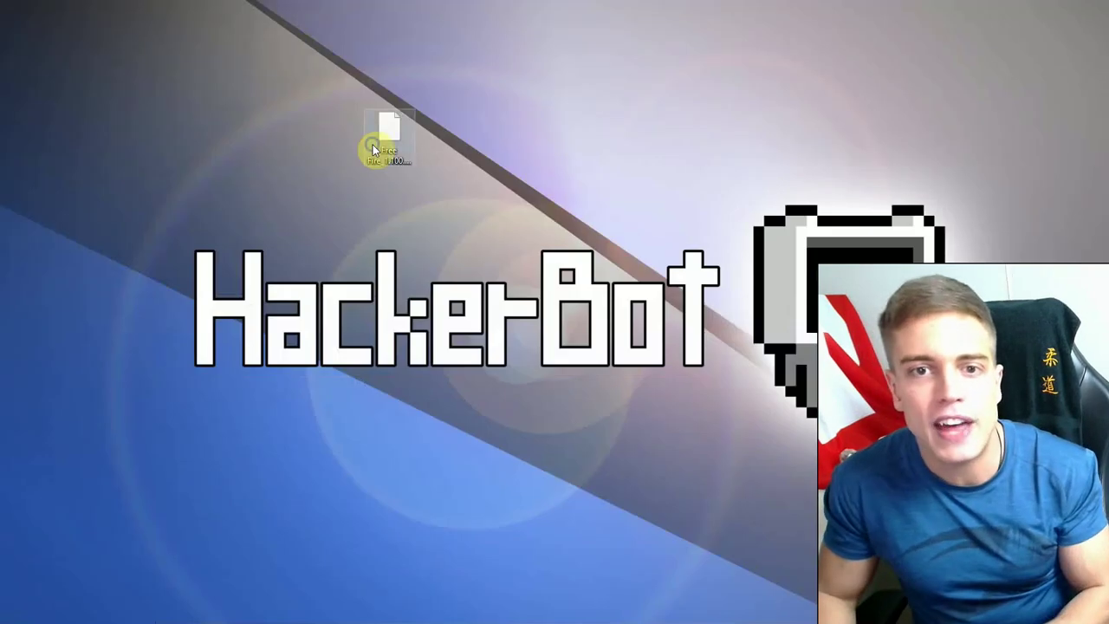
Rename the Free Fire .xapk file to .zip and confirm the extension change
right_click(373, 145)
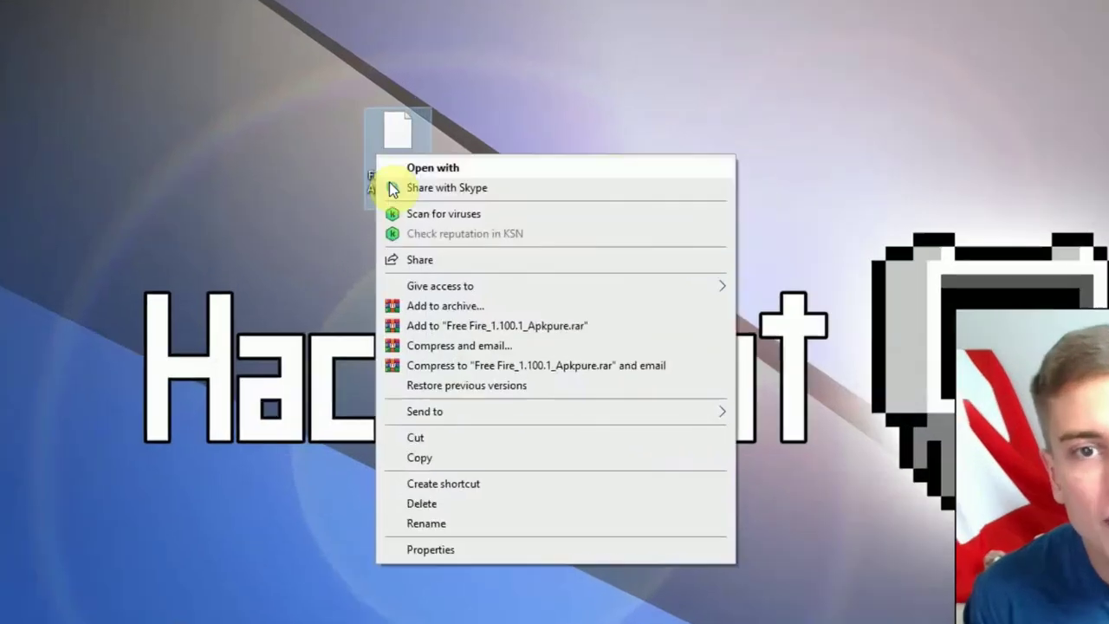
click(419, 446)
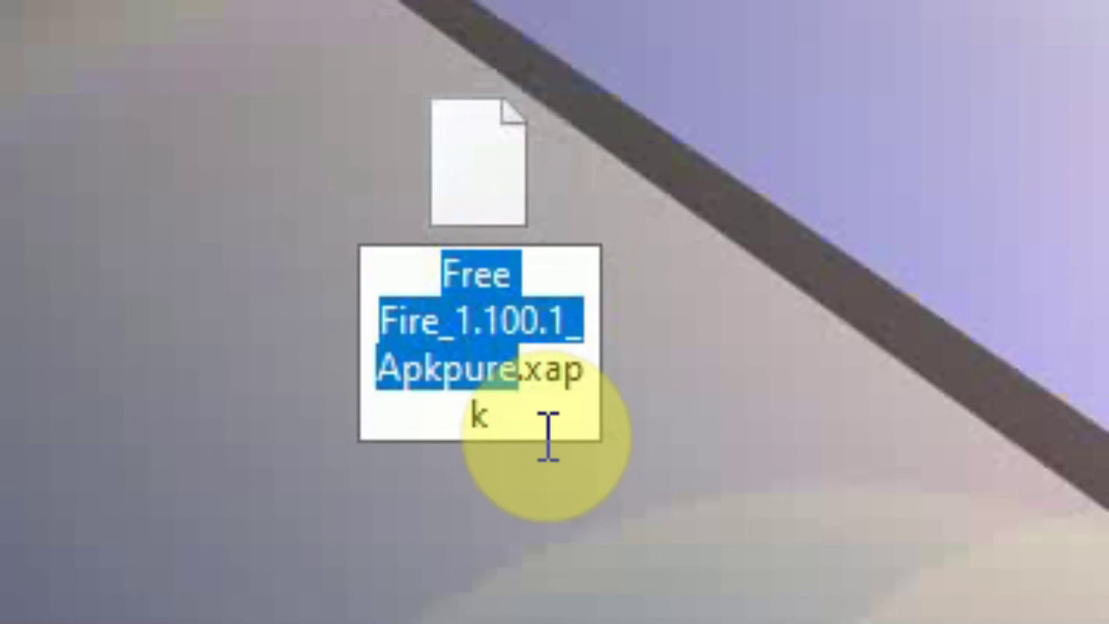
click(550, 421)
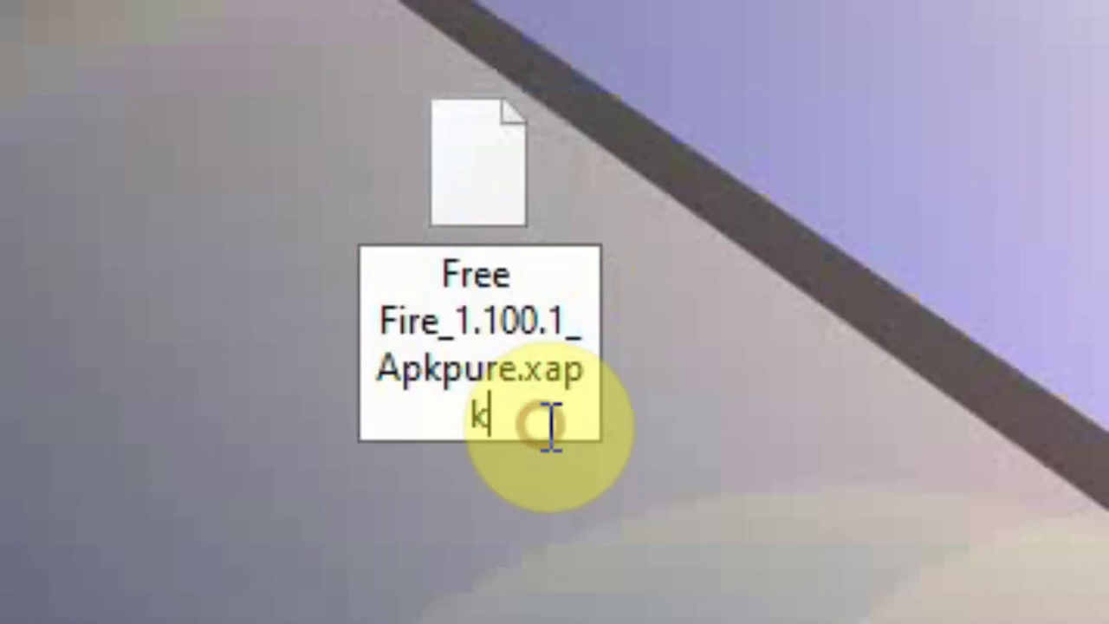
key(BackSpace)
key(BackSpace)
key(BackSpace)
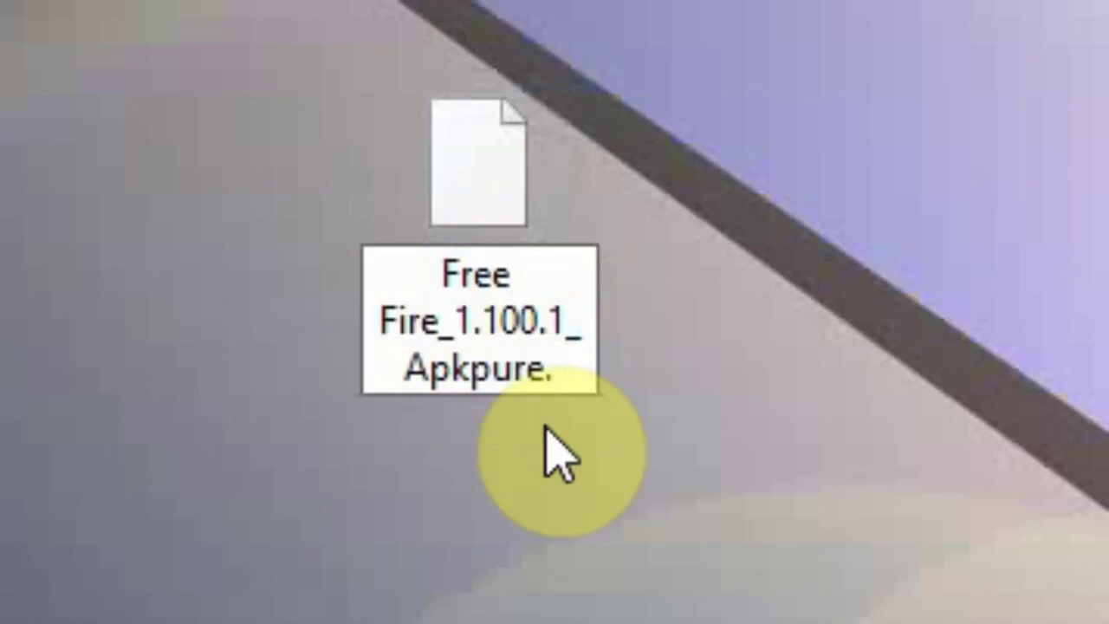
text(zip)
key(Return)
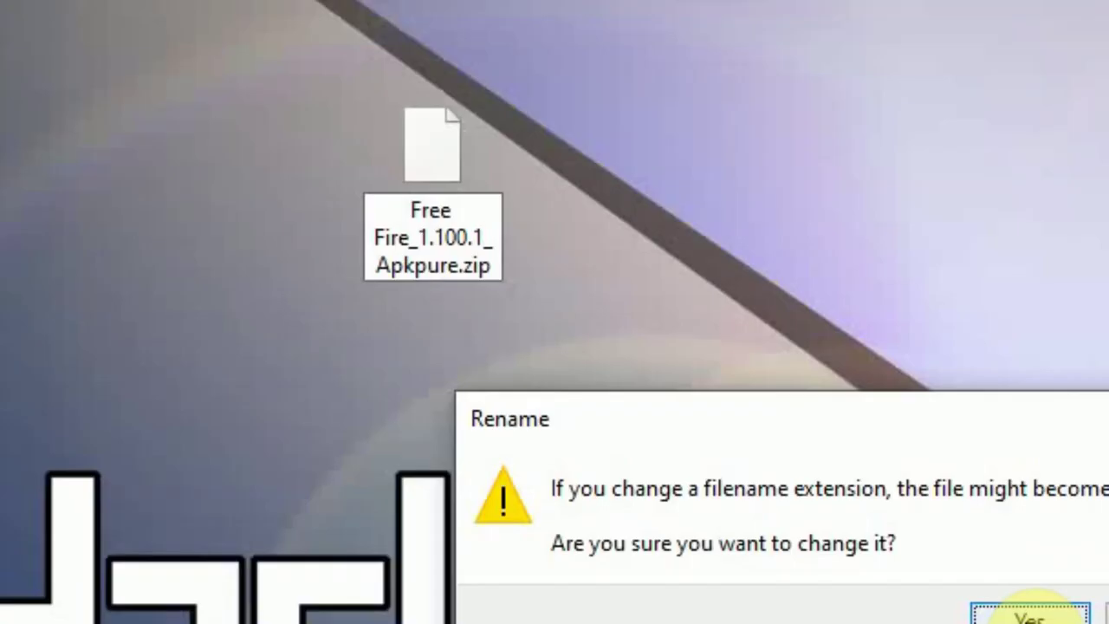
click(1029, 614)
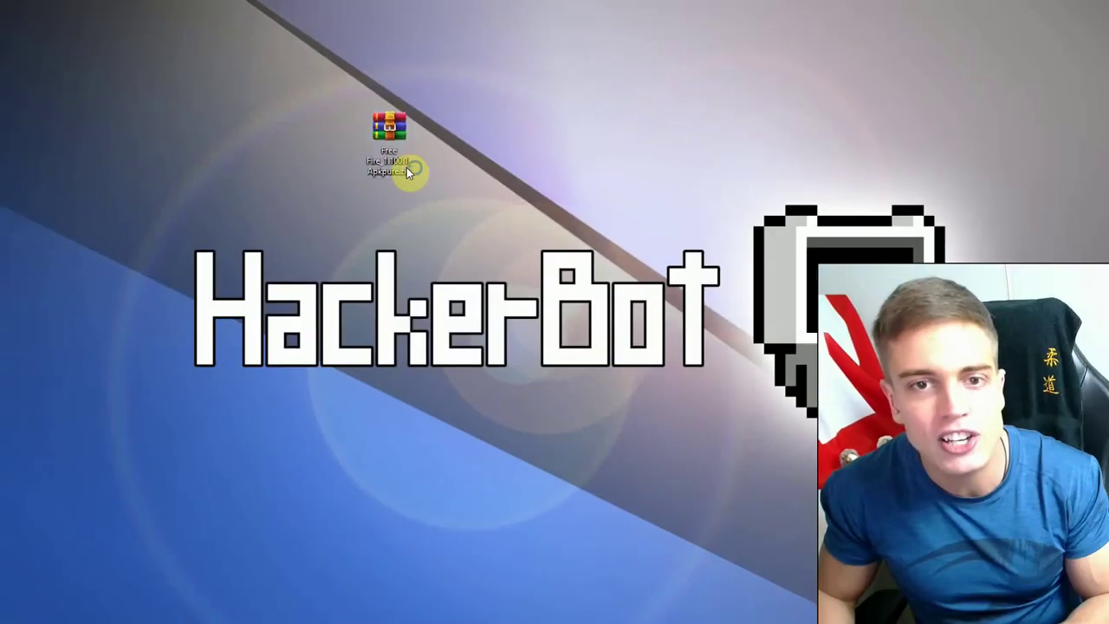
Extract the zip into its own folder, open Android > obb, and select com.dts.freefireth
right_click(399, 165)
click(537, 250)
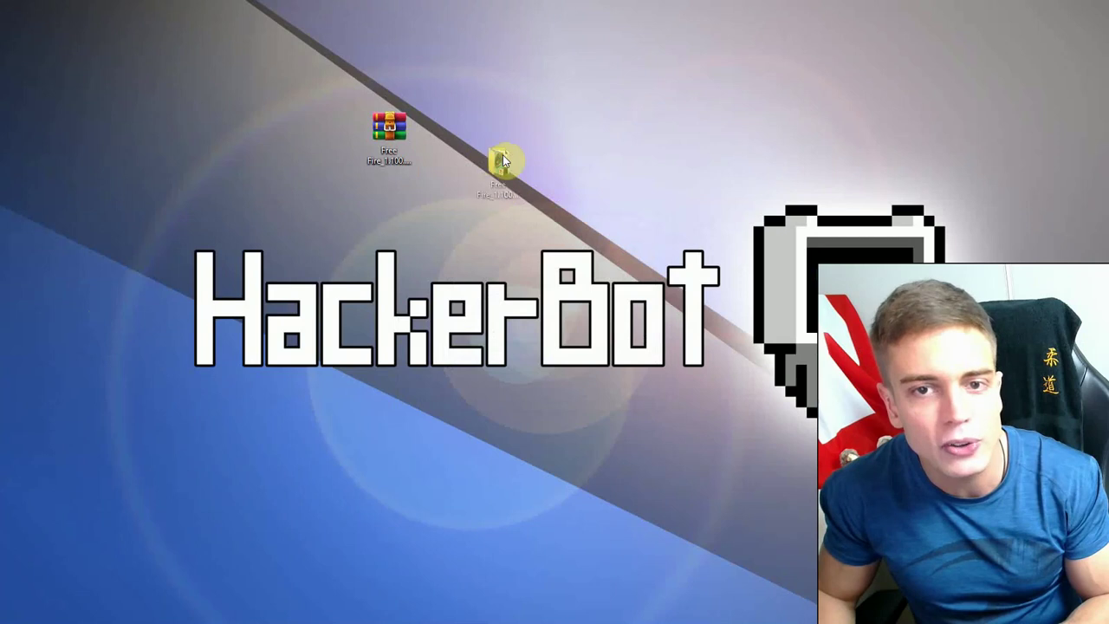
drag(502, 160, 497, 177)
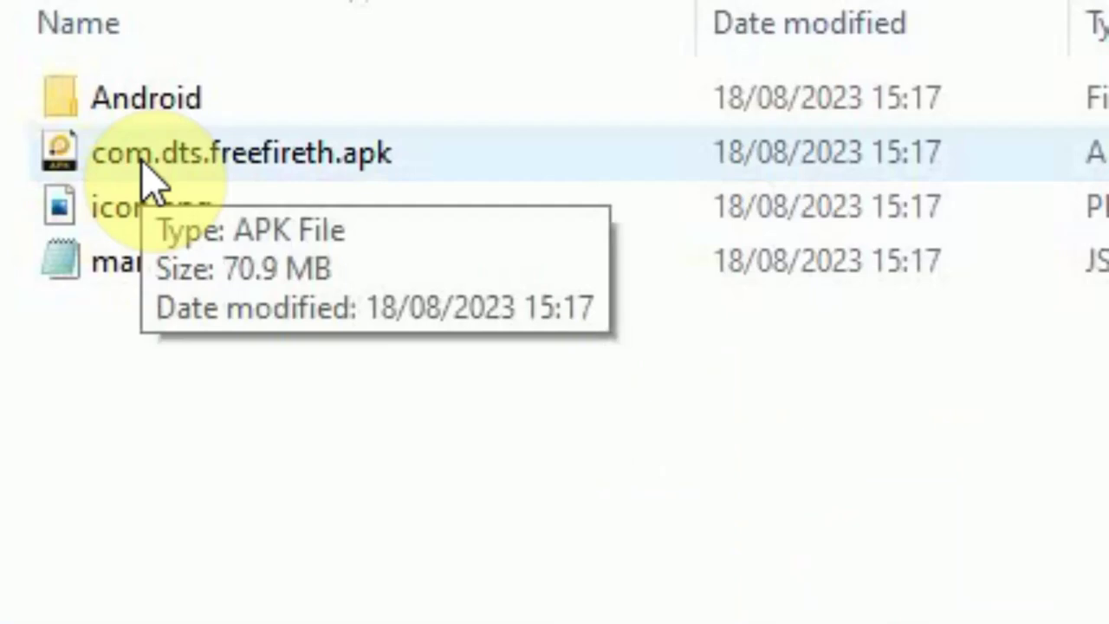
click(170, 156)
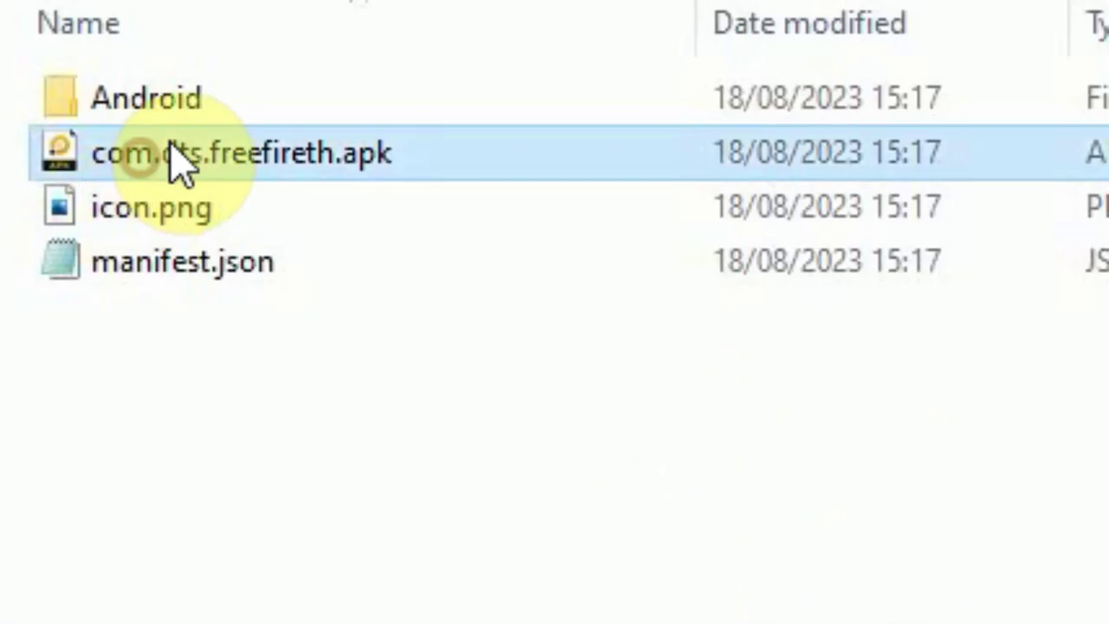
double_click(249, 101)
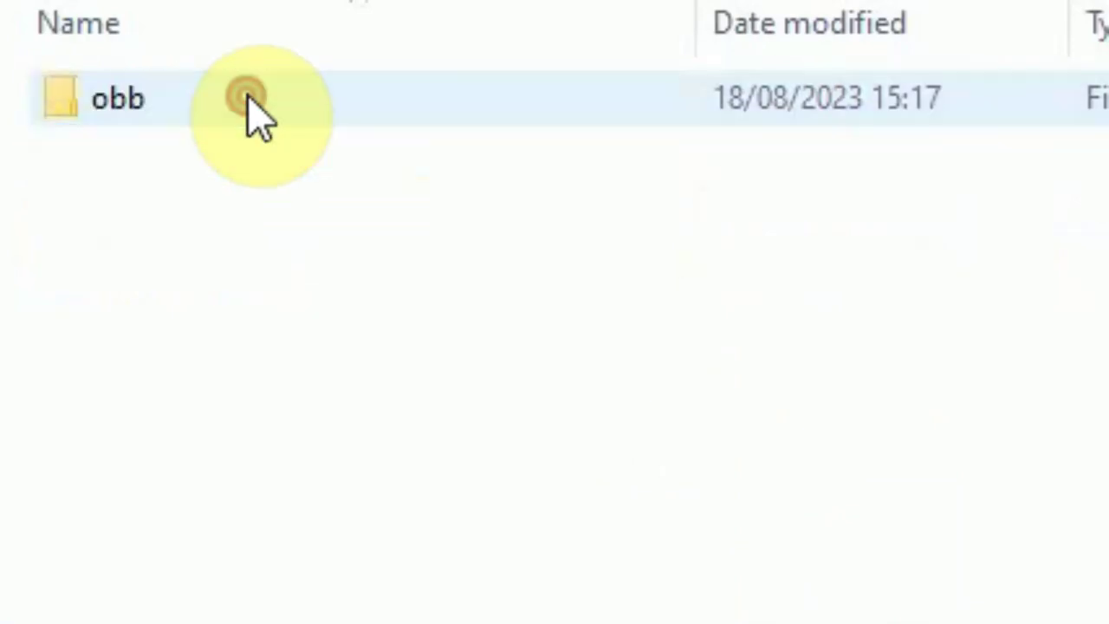
double_click(209, 104)
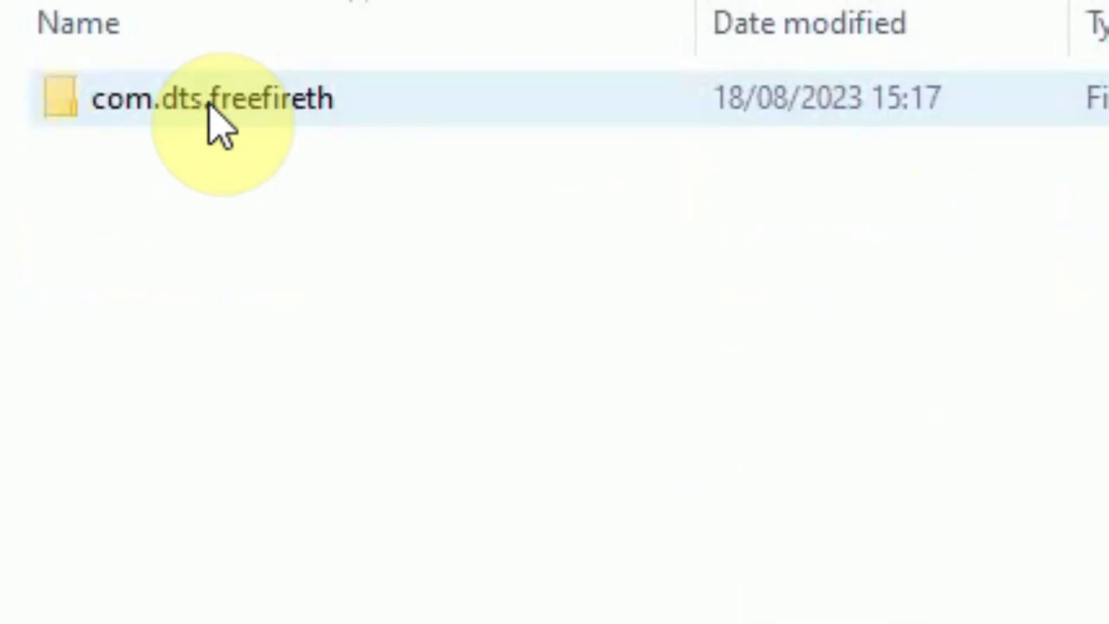
click(248, 100)
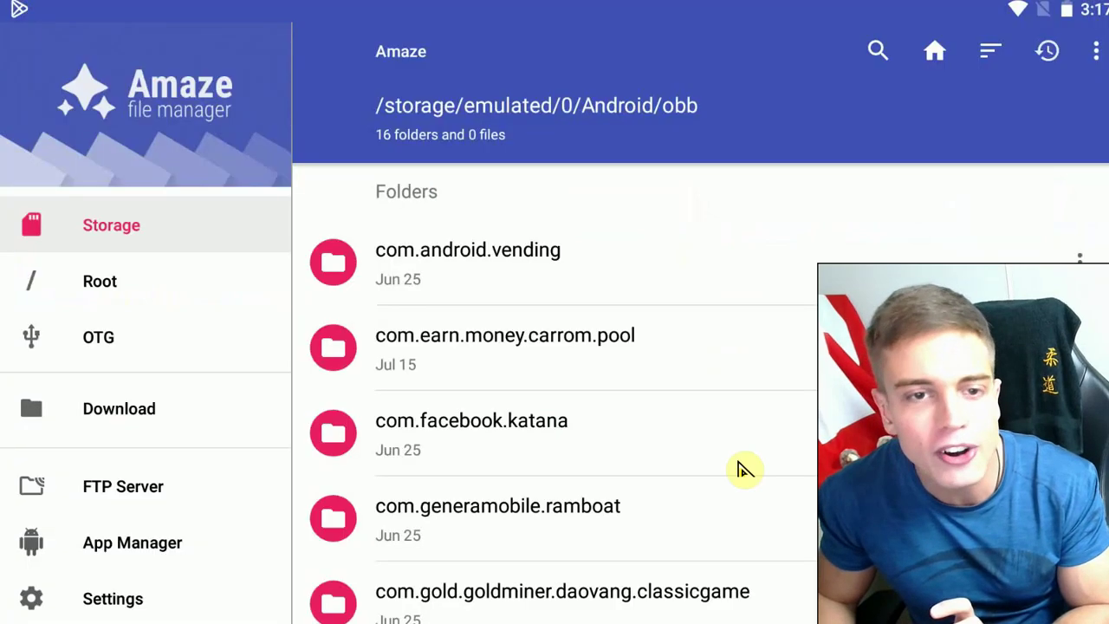
click(244, 413)
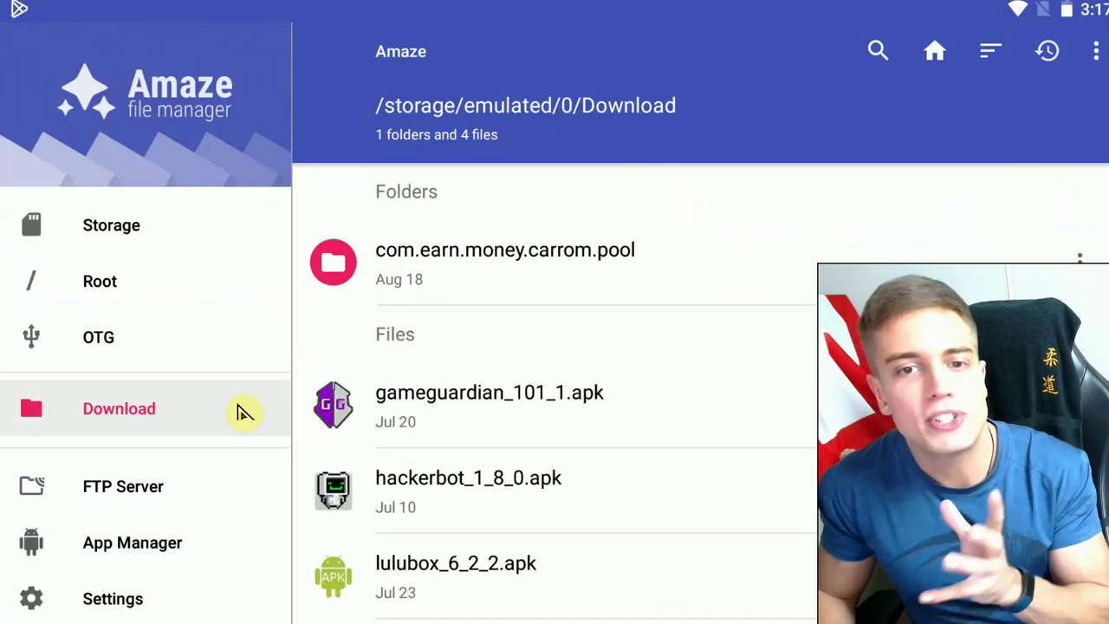
click(596, 266)
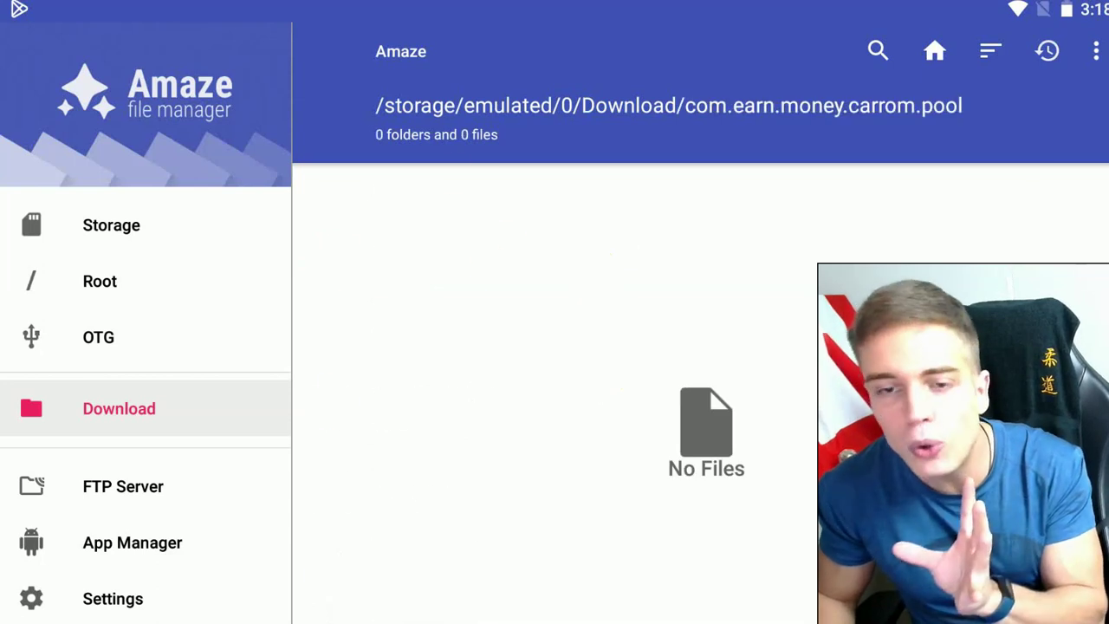
key(Escape)
click(120, 235)
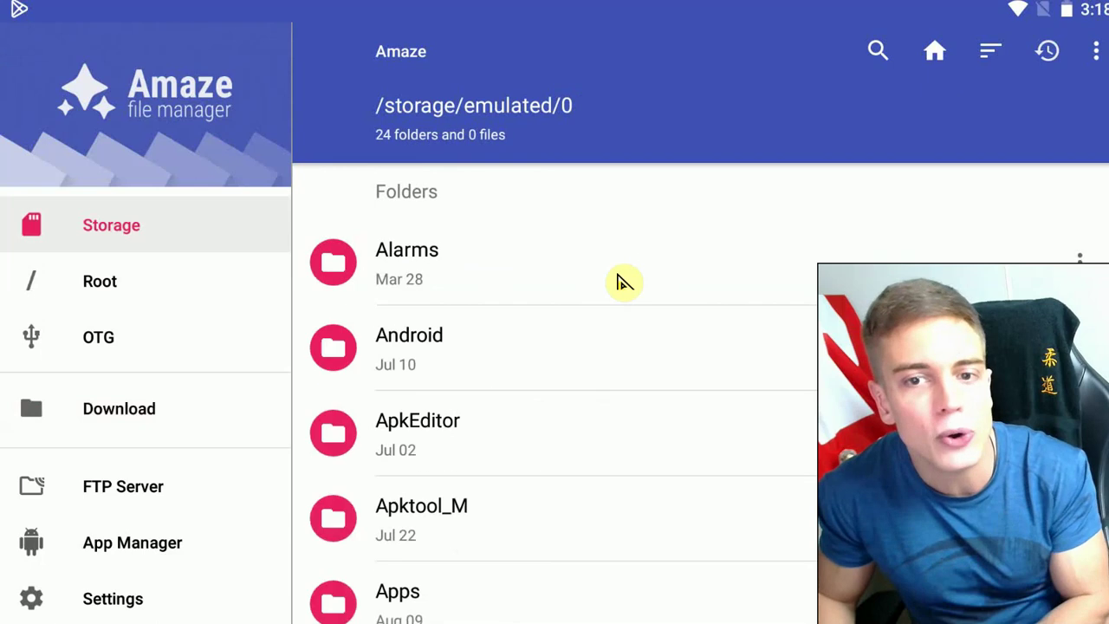
click(519, 338)
click(435, 510)
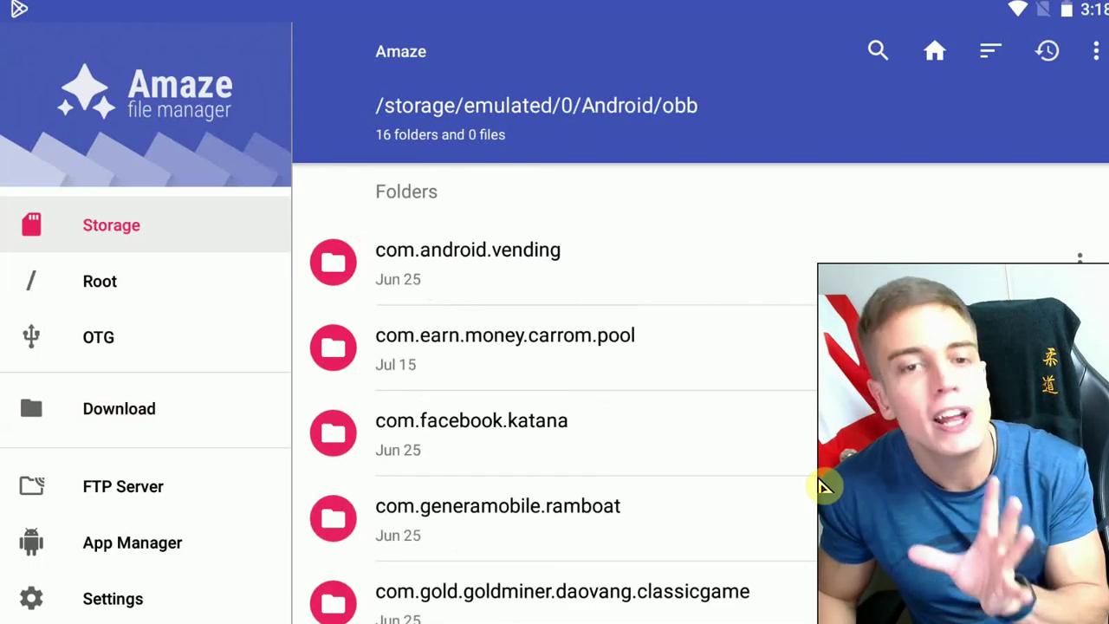
click(199, 408)
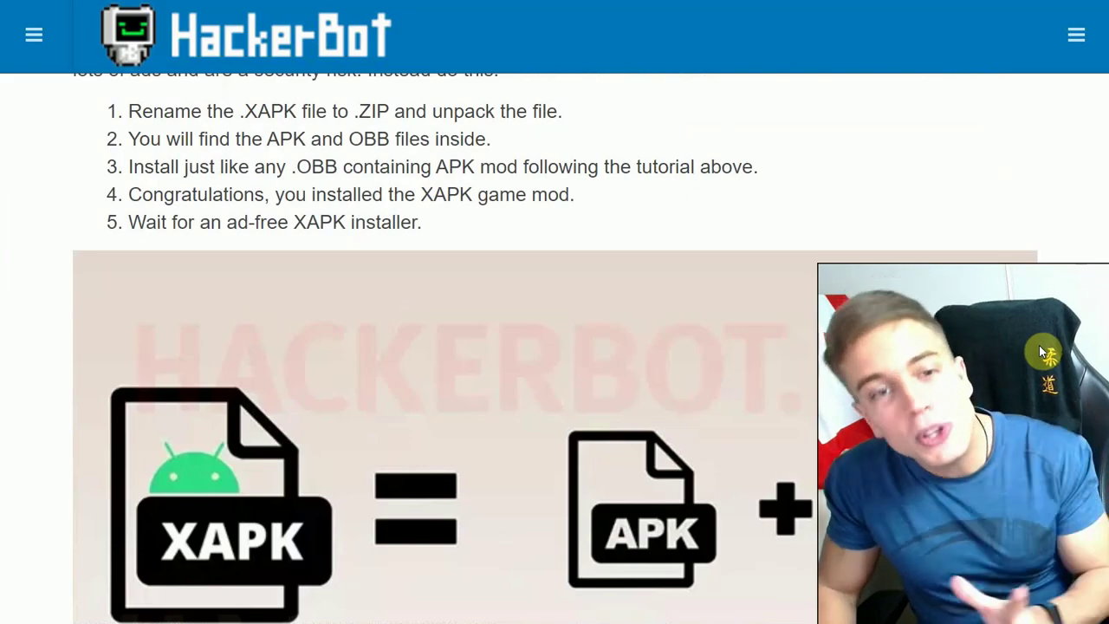
scroll(1042, 351, up, 8)
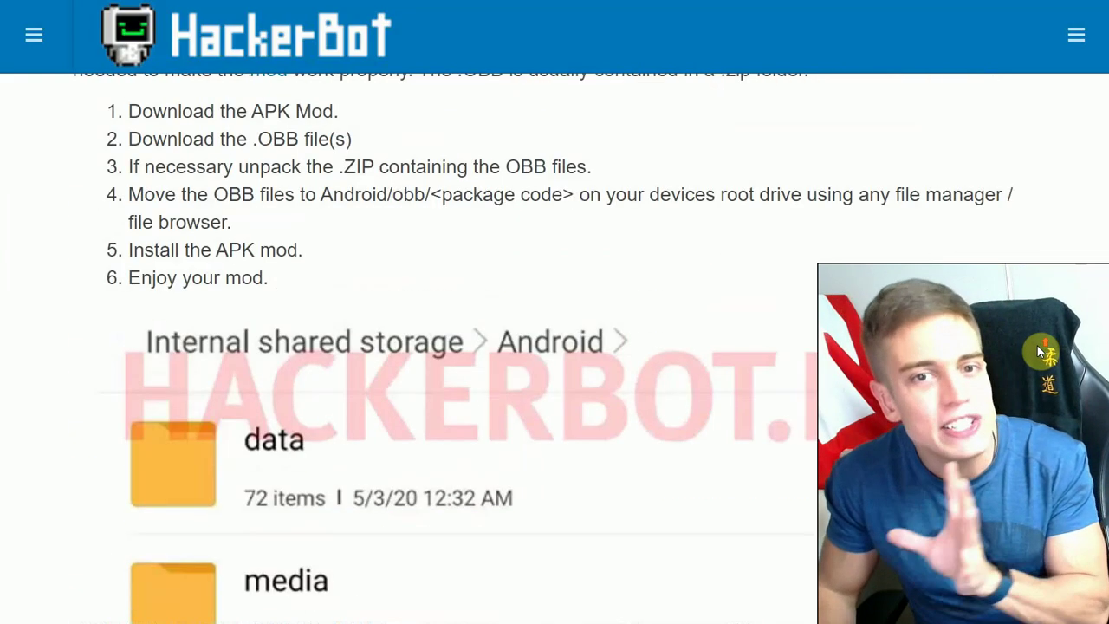
scroll(1042, 350, up, 10)
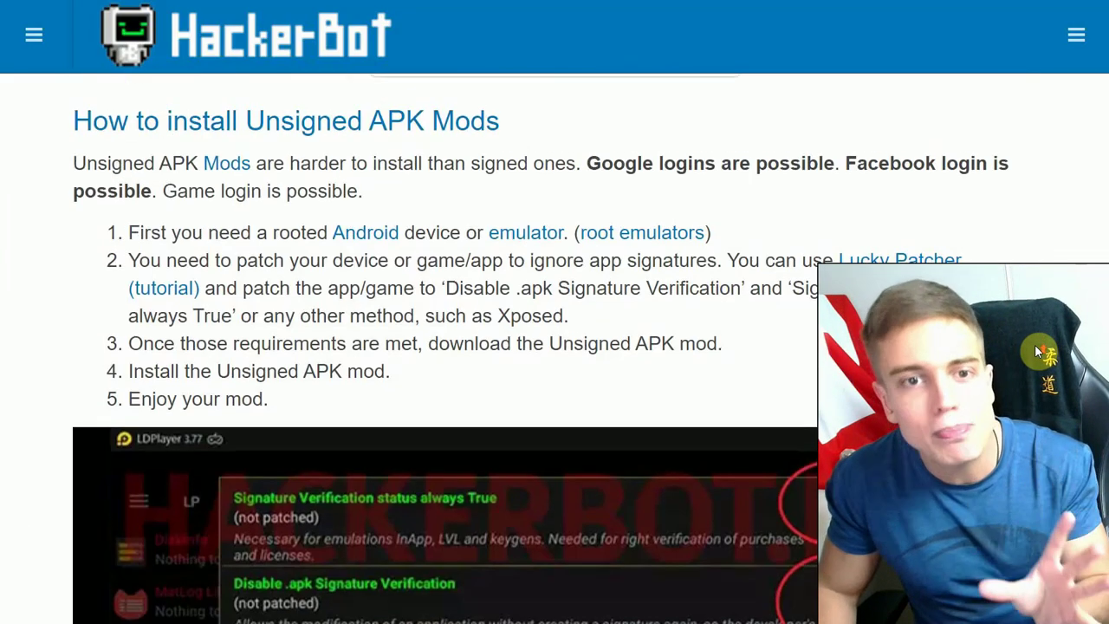
scroll(1042, 352, up, 2)
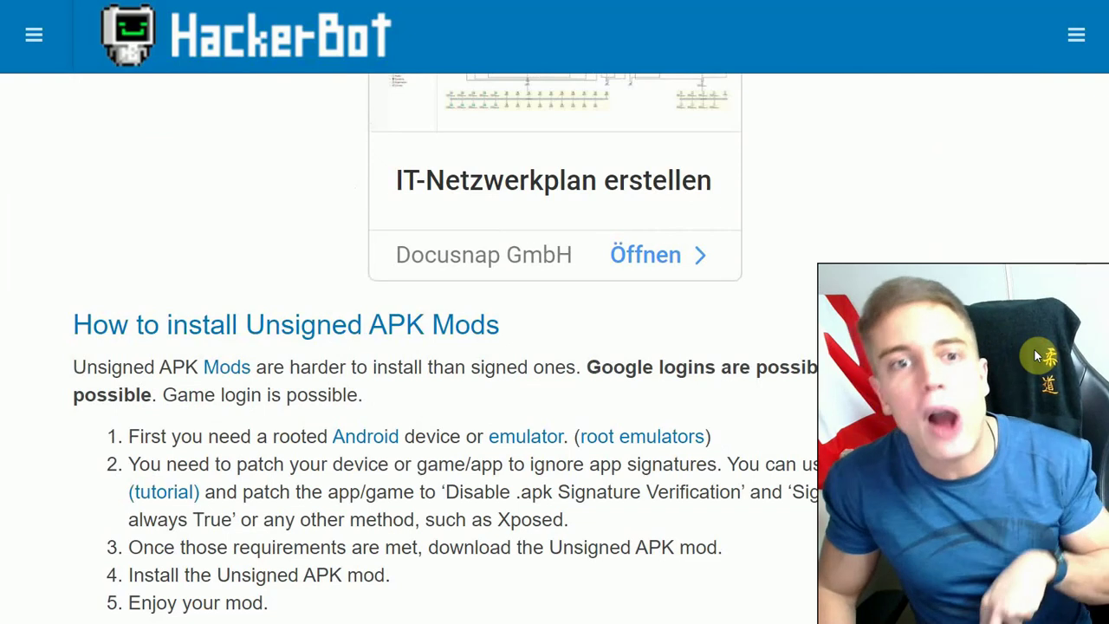
scroll(1036, 355, up, 10)
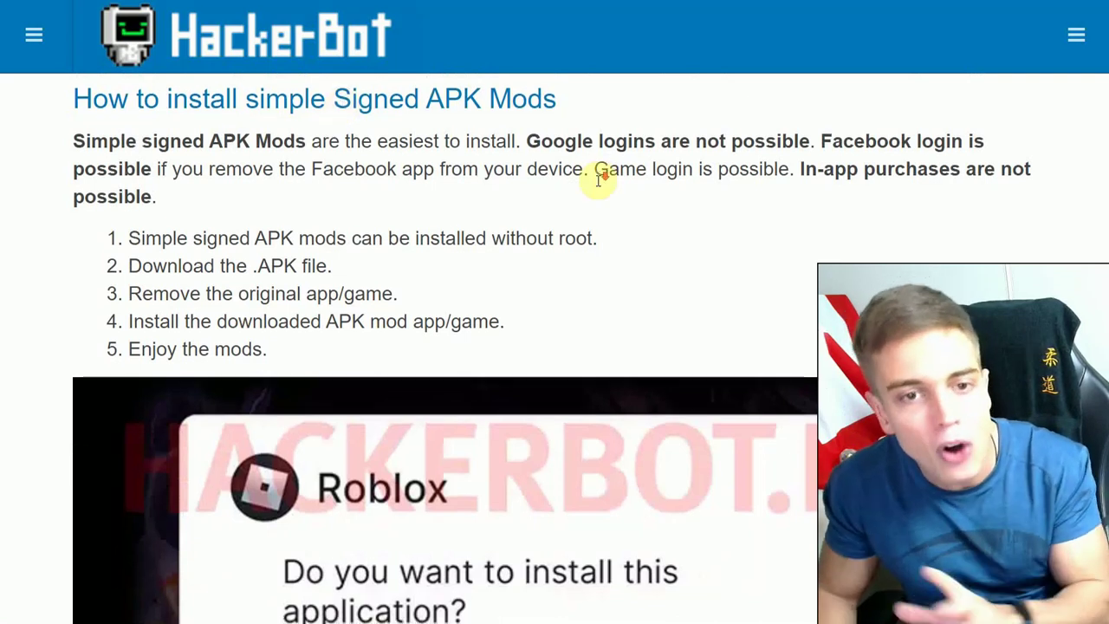
scroll(598, 180, down, 9)
scroll(598, 181, down, 3)
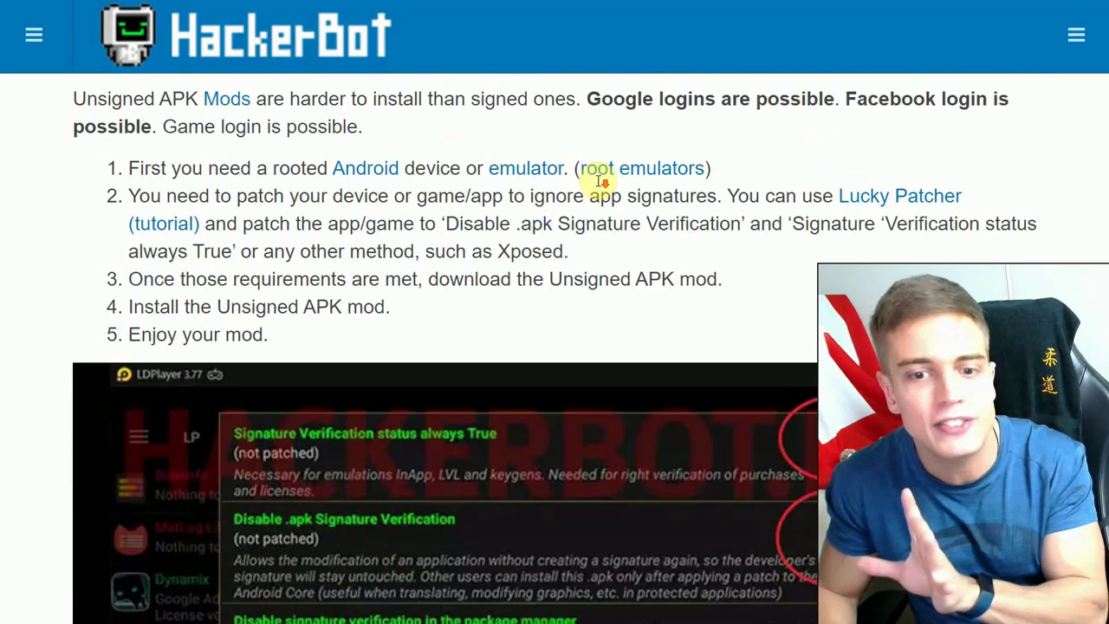
scroll(606, 208, up, 2)
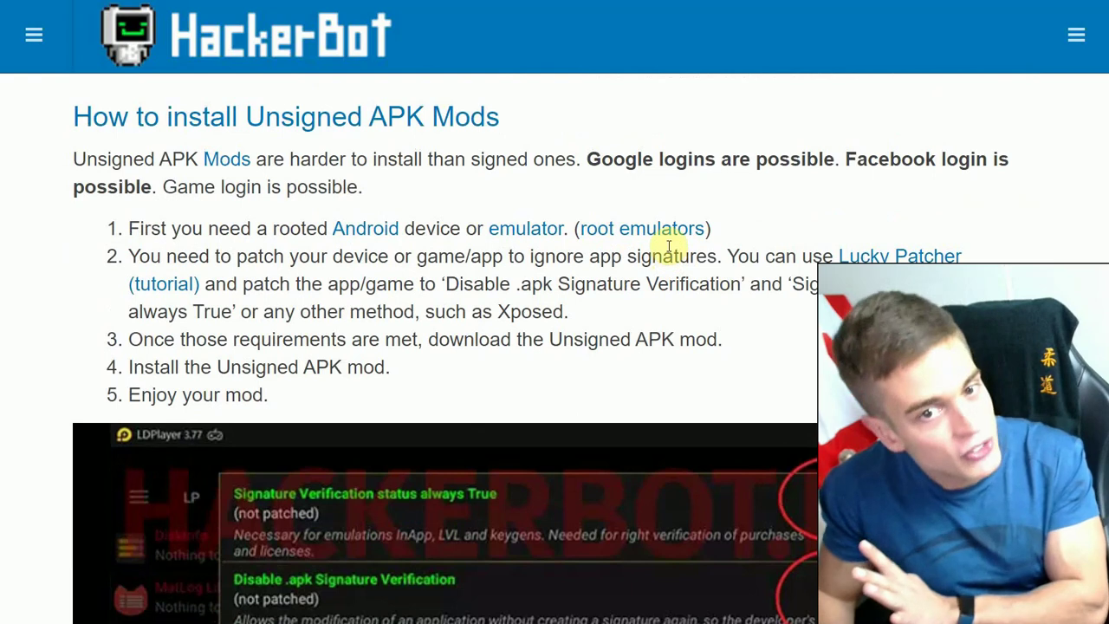
scroll(668, 247, down, 10)
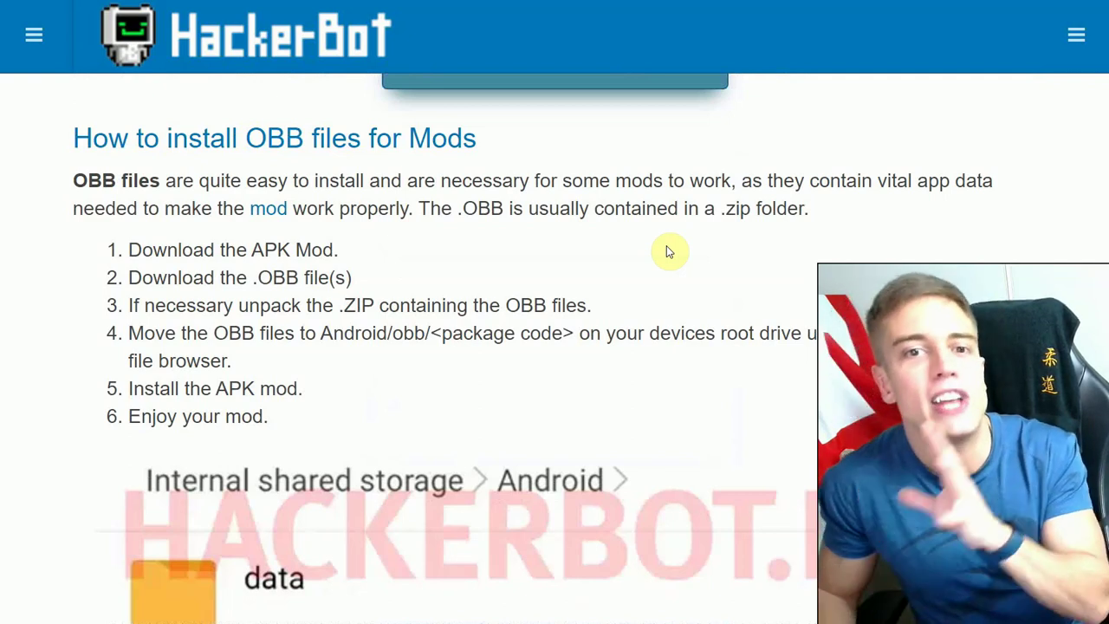
scroll(667, 251, down, 10)
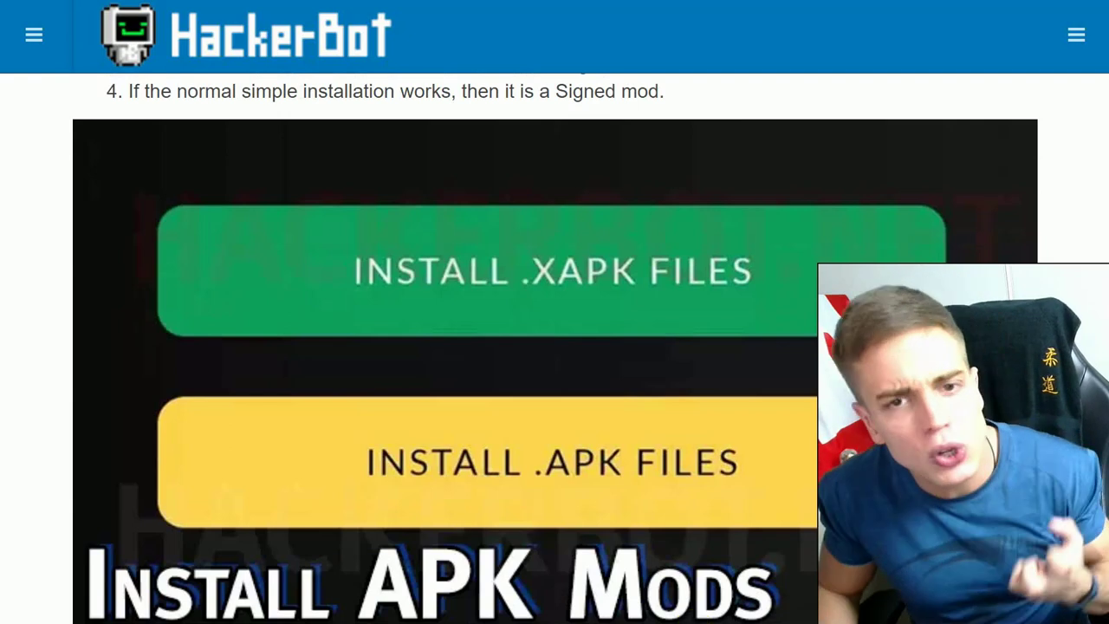
scroll(641, 613, down, 15)
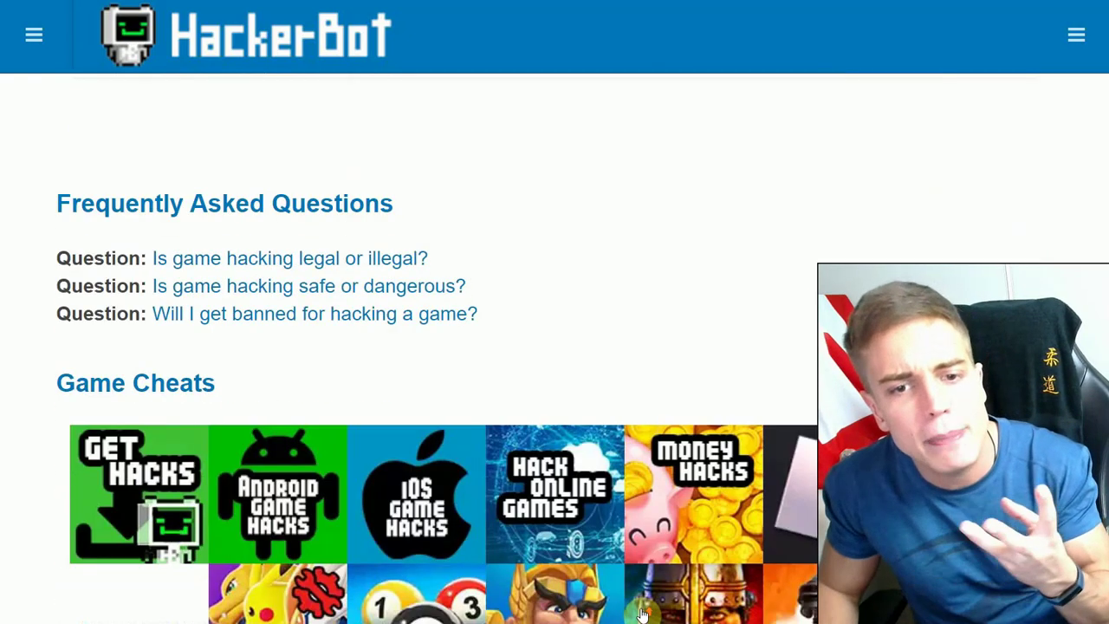
scroll(641, 614, up, 15)
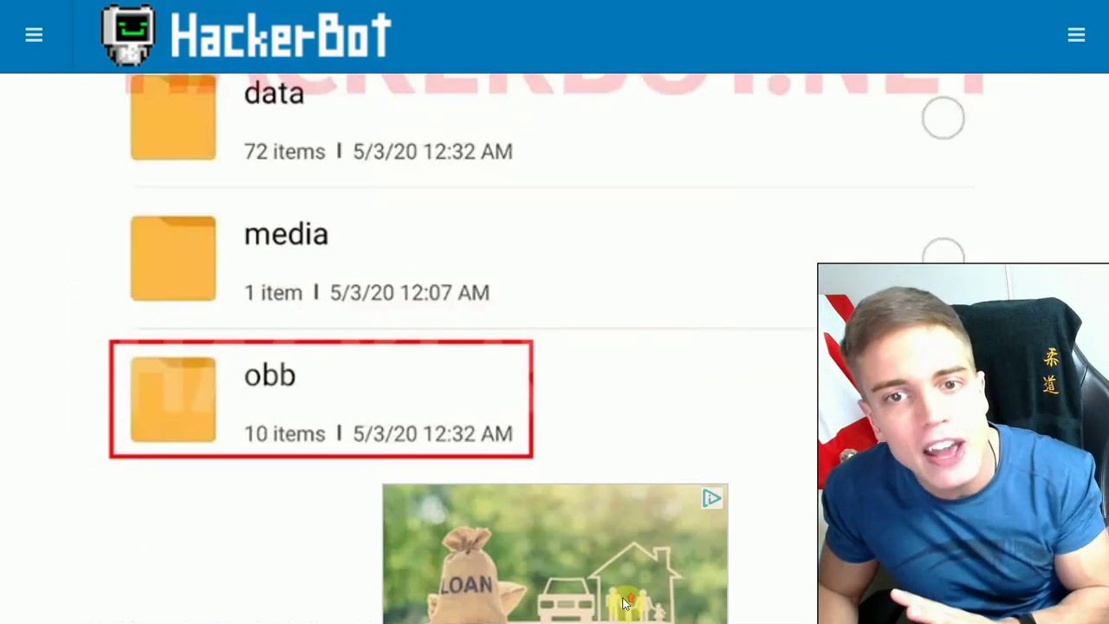
scroll(624, 602, up, 15)
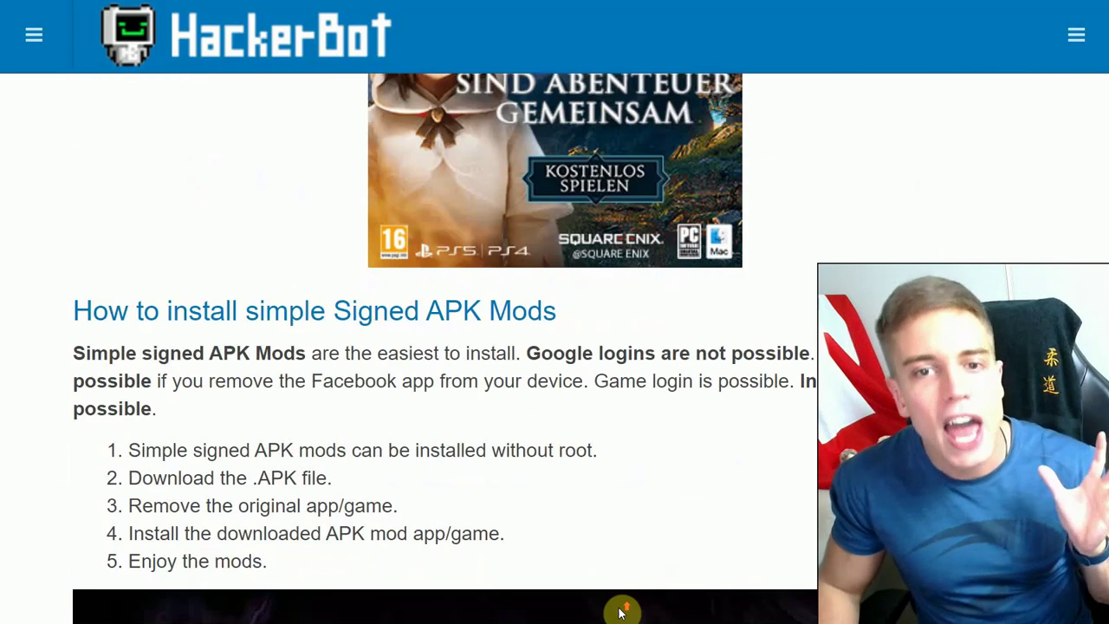
scroll(620, 613, up, 10)
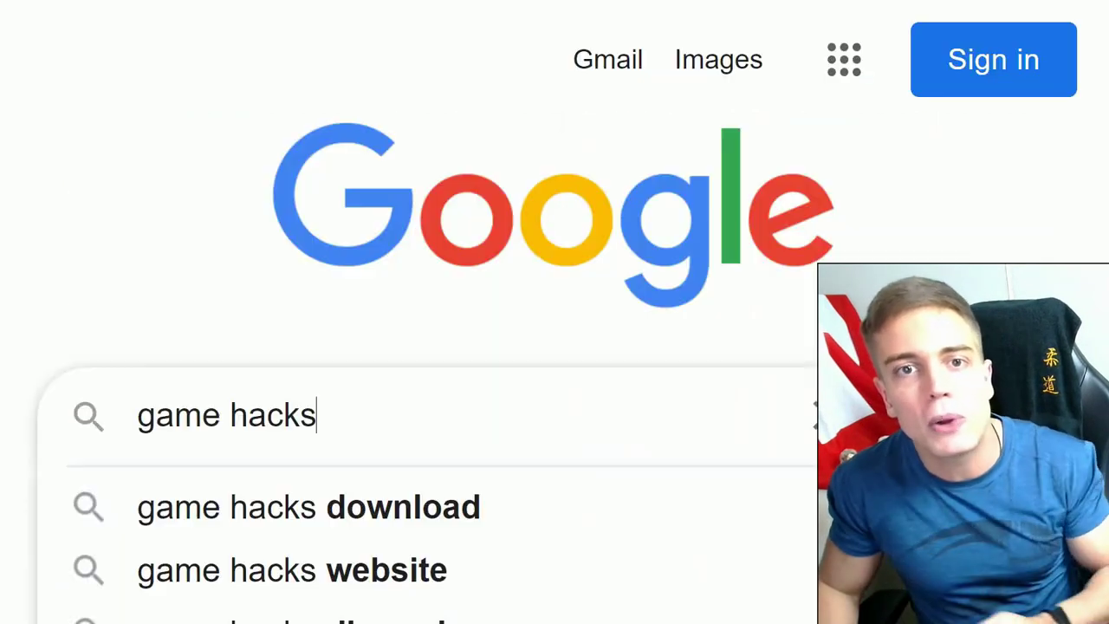
Search Google for game hacks, then run a HackFinder search for 'free fire apk mod 1.99.1'
key(Return)
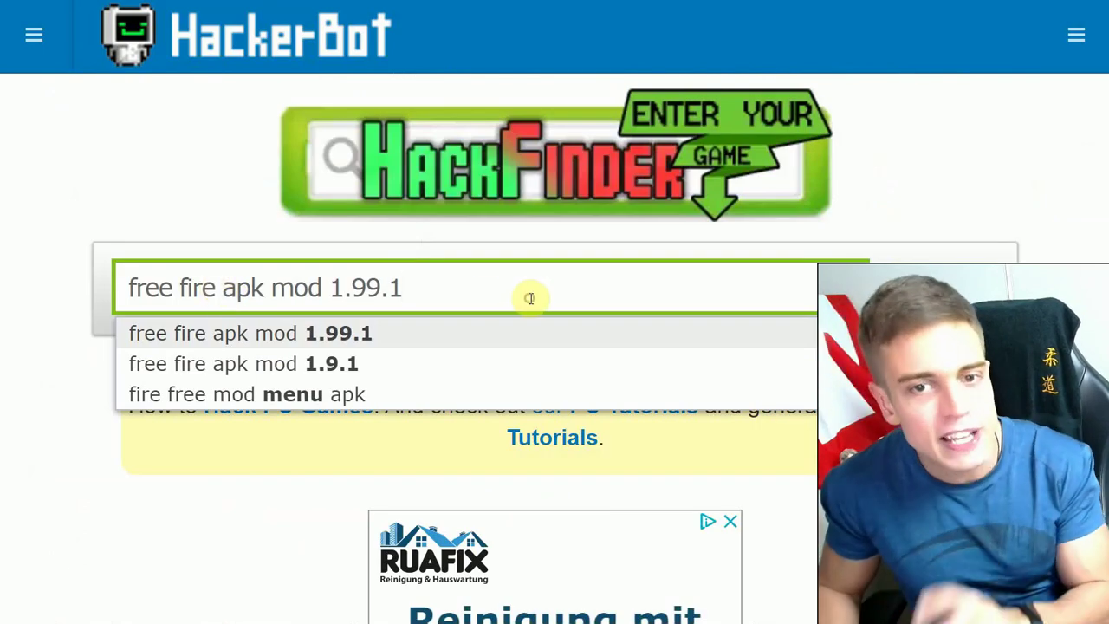
key(Return)
scroll(531, 301, down, 10)
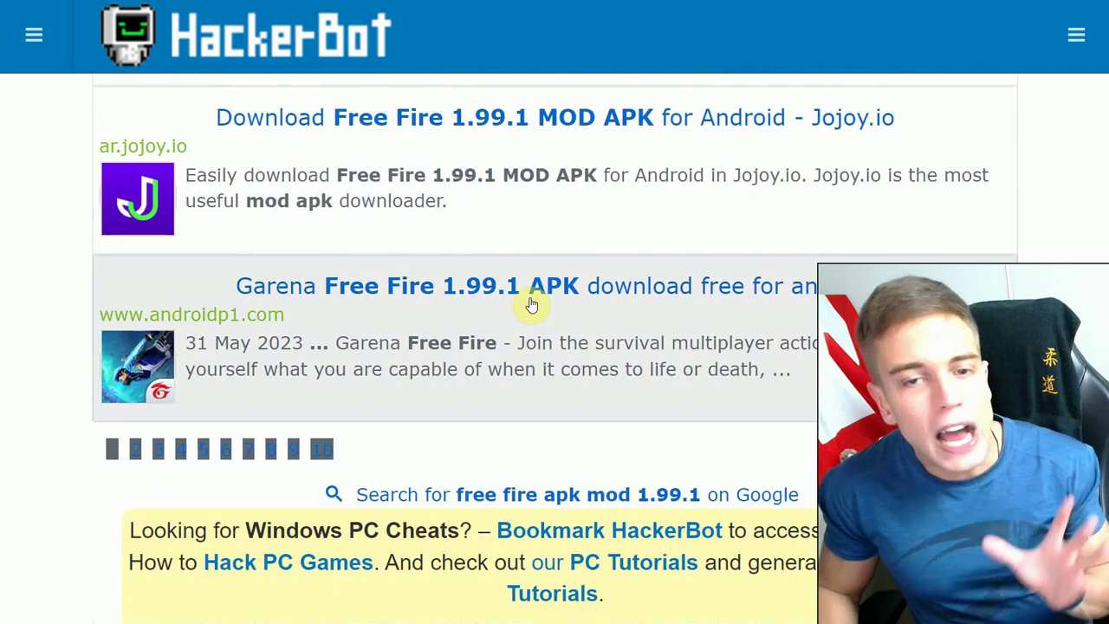